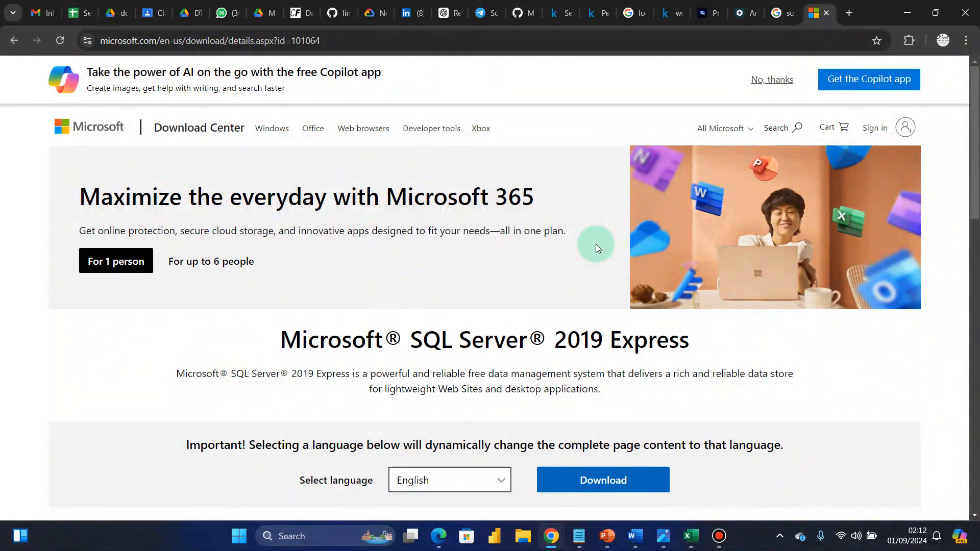
Open the MSSQL instalation files folder on the Desktop in File Explorer and launch the SQL2019-SSEI-Expr installer.
click(524, 536)
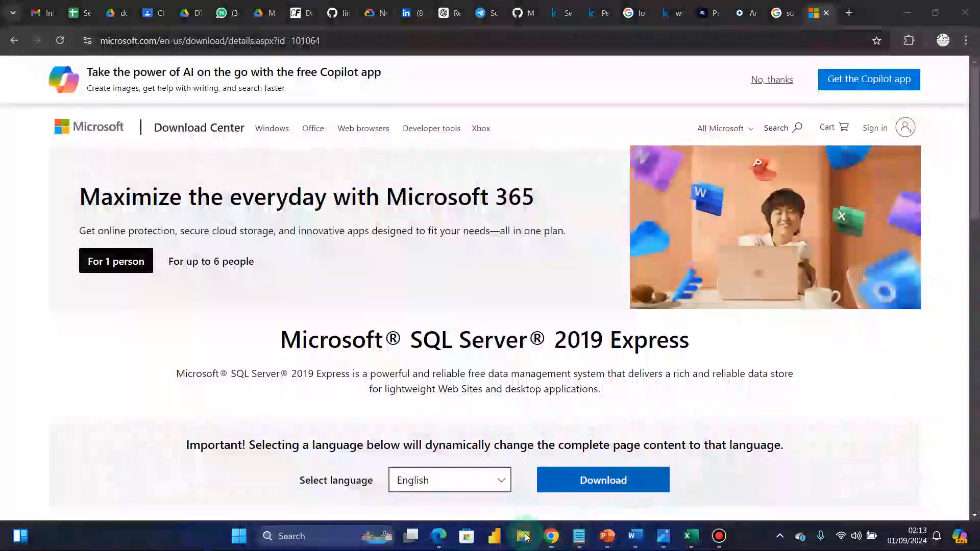
click(258, 209)
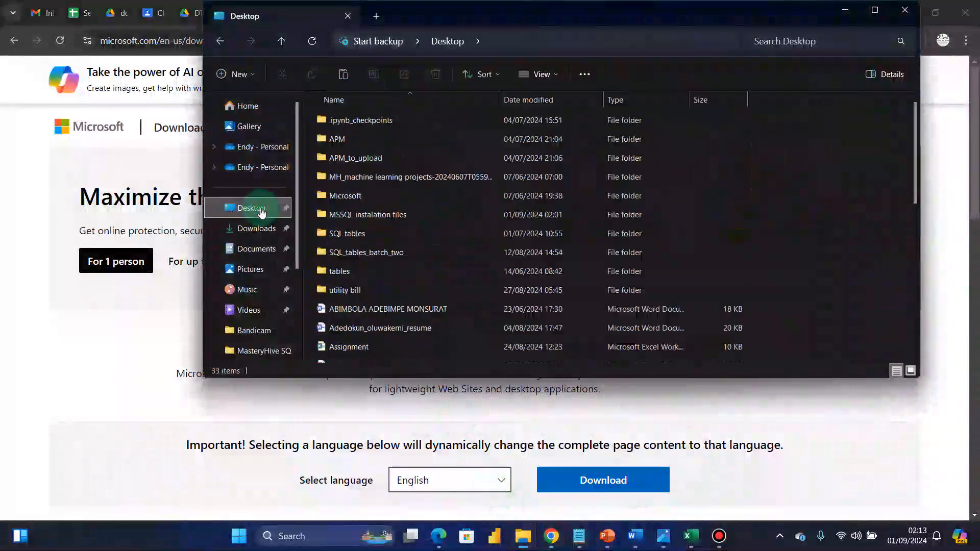
click(371, 218)
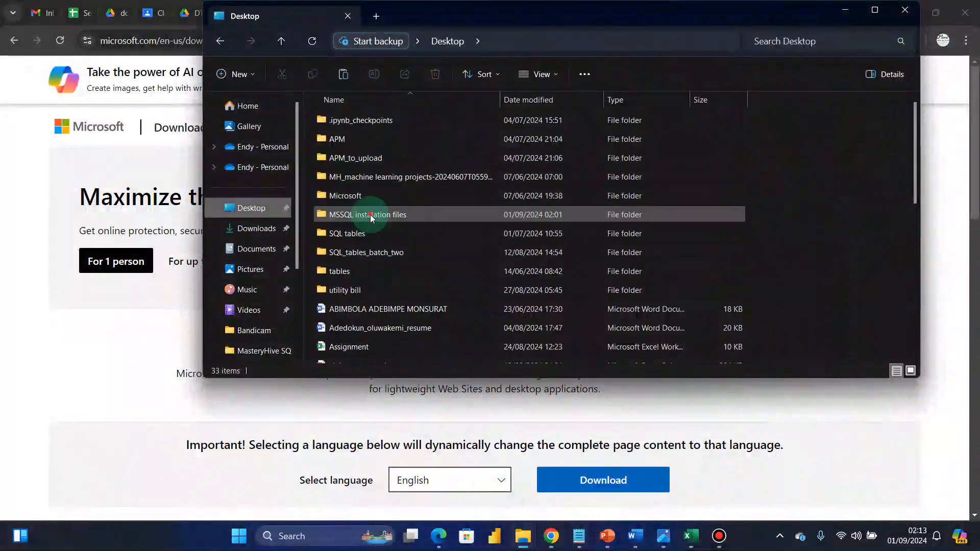
double_click(370, 214)
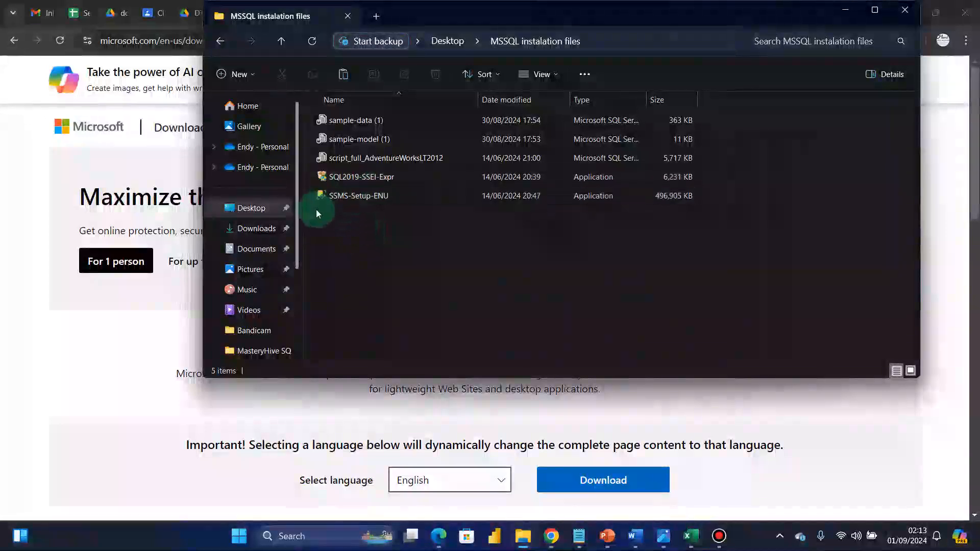
click(381, 179)
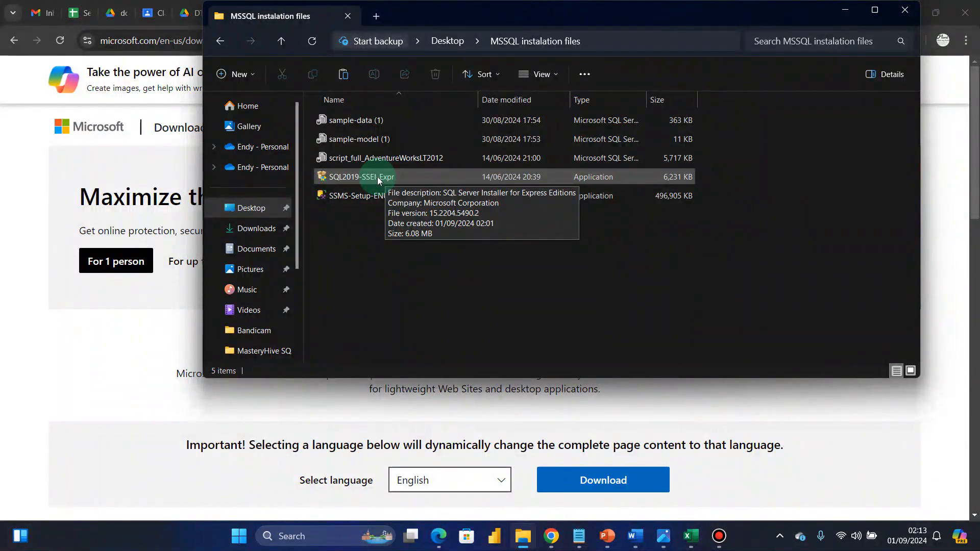
click(378, 178)
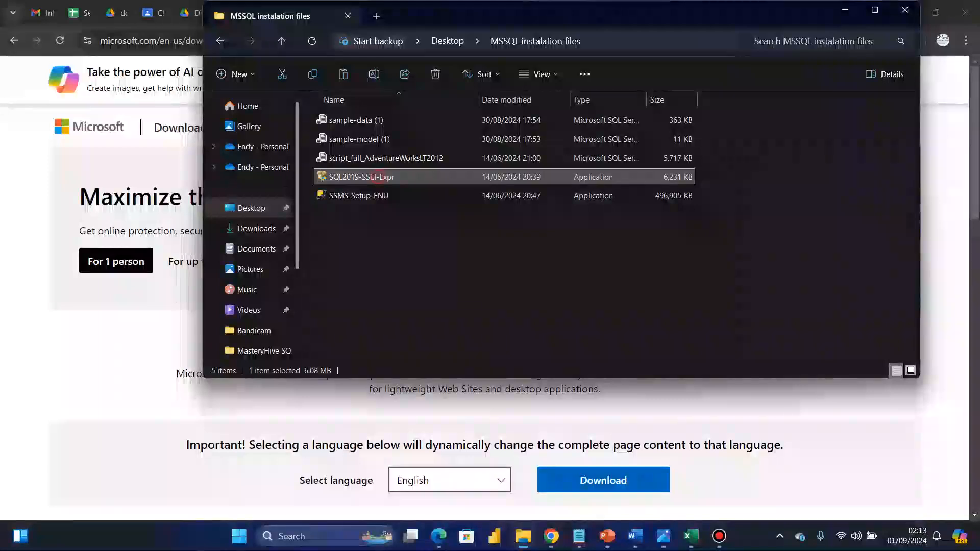
double_click(378, 177)
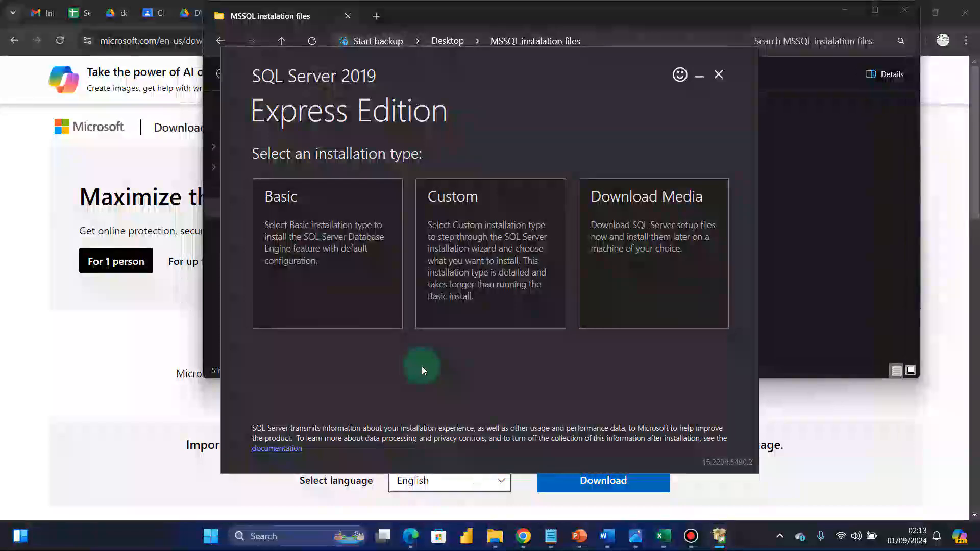
Run the Basic installation of SQL Server 2019 Express, accepting the license terms and default install location, and exit the installer.
click(353, 260)
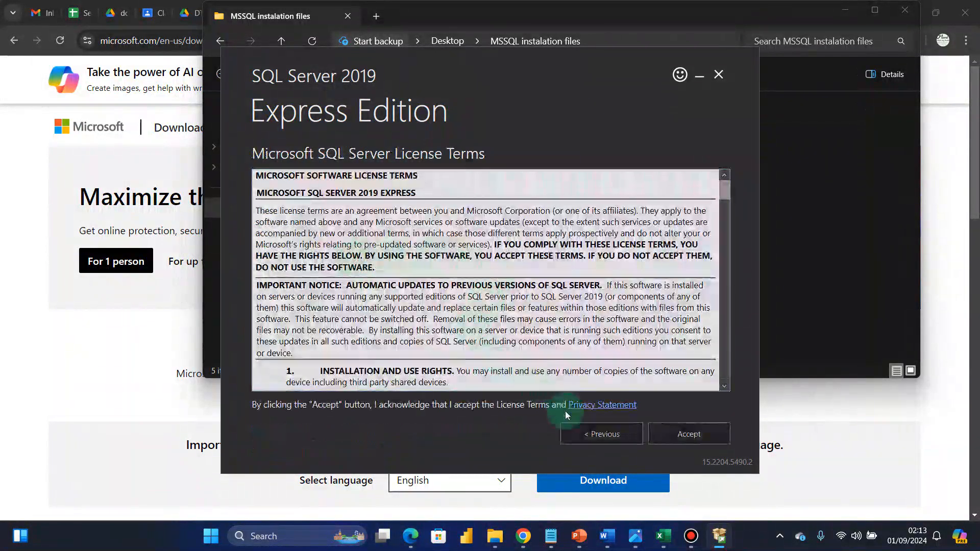
click(689, 434)
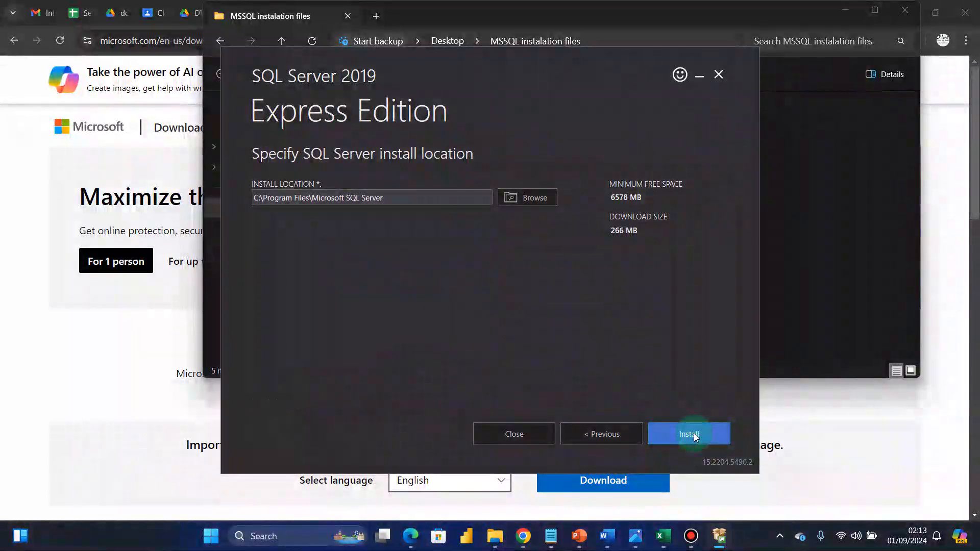
click(693, 433)
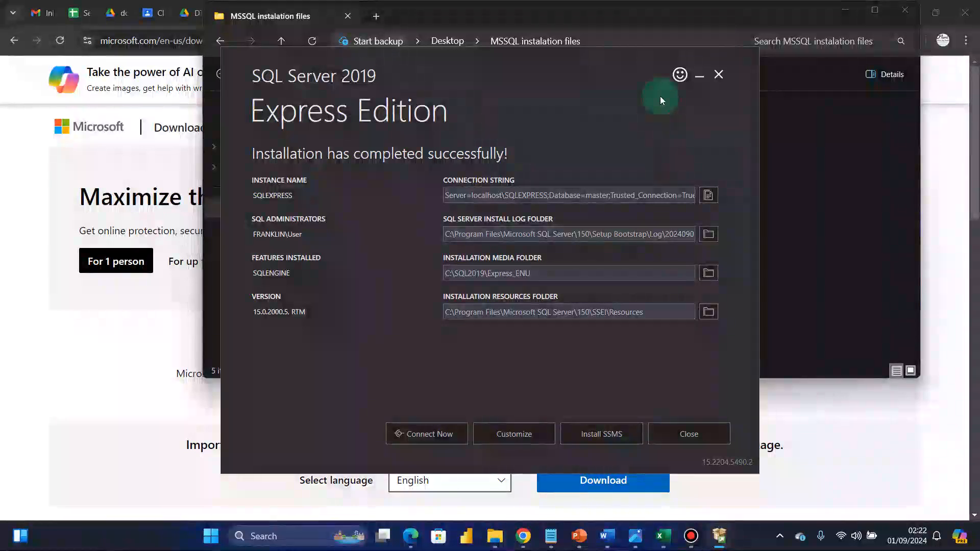
click(677, 433)
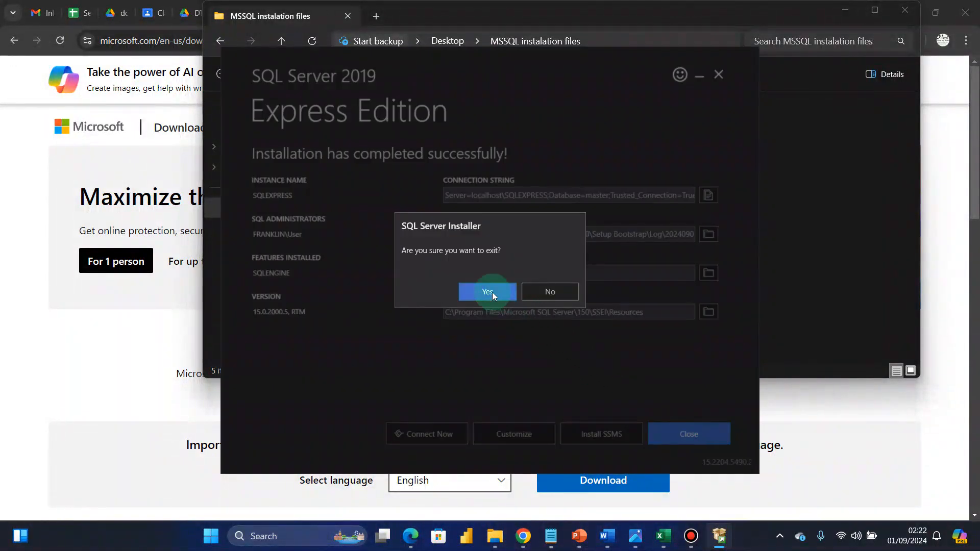
click(487, 291)
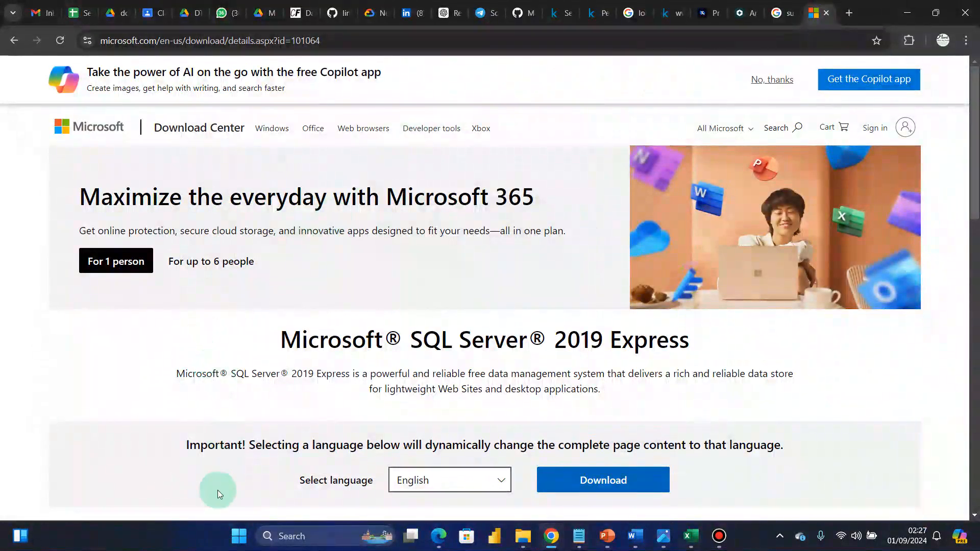
Launch SQL Server 2019 Installation Center (64-bit) from the Microsoft SQL Server 2019 program folder.
click(238, 535)
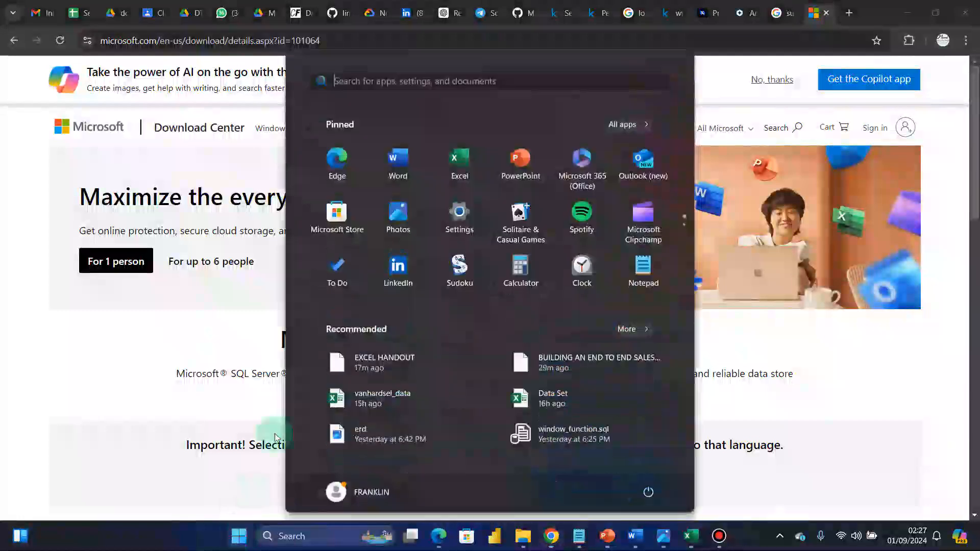
click(645, 124)
scroll(431, 307, down, 10)
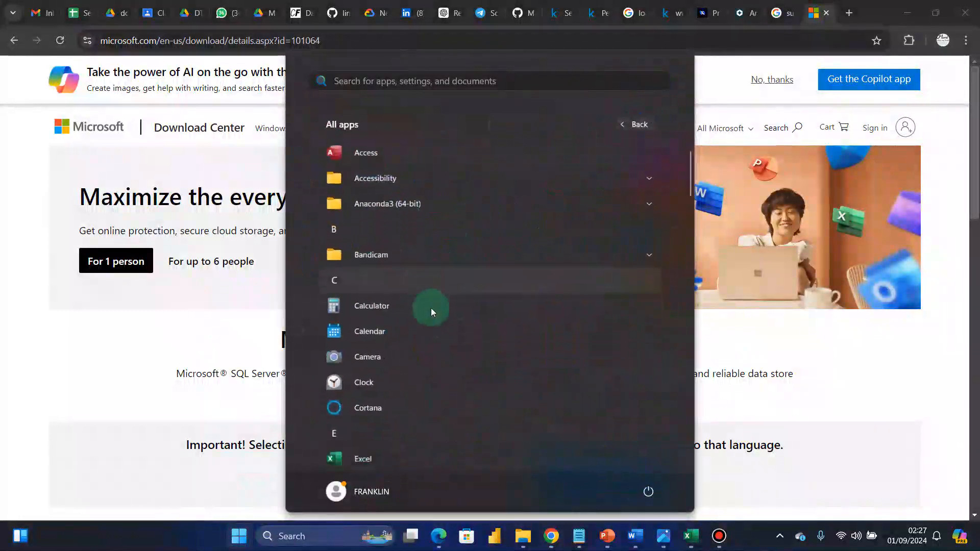
scroll(431, 308, down, 3)
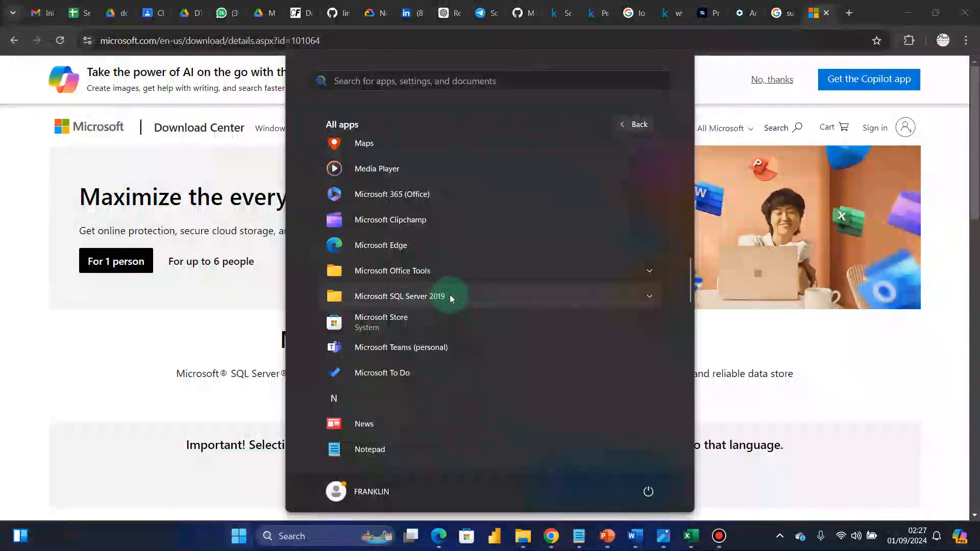
click(650, 299)
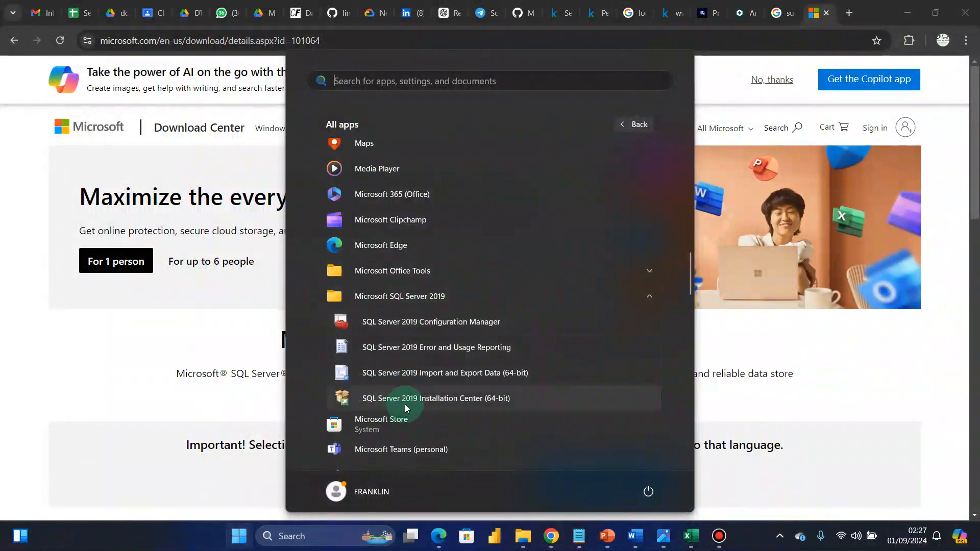
click(449, 398)
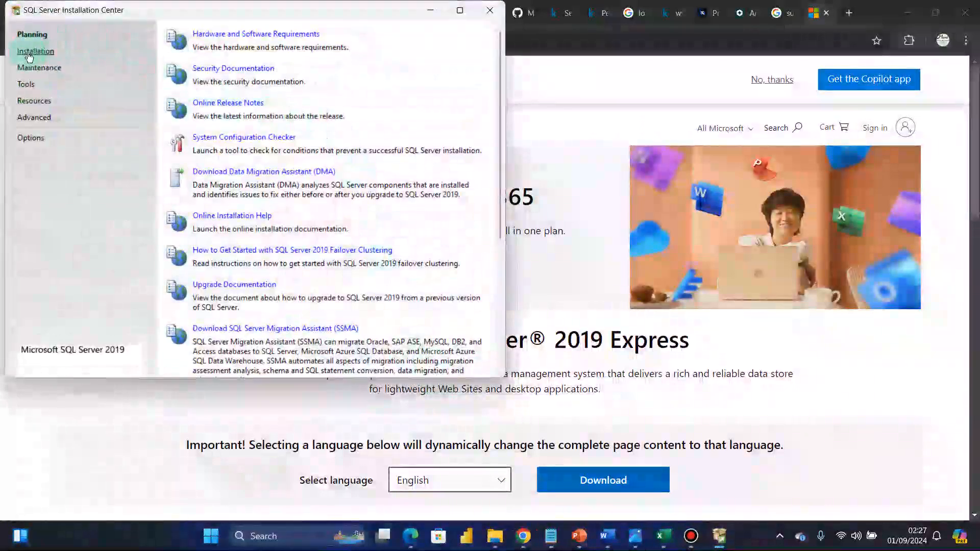
Start a new SQL Server stand-alone installation using the Express_ENU folder inside SQL2019 on the local disk as installation media.
click(29, 54)
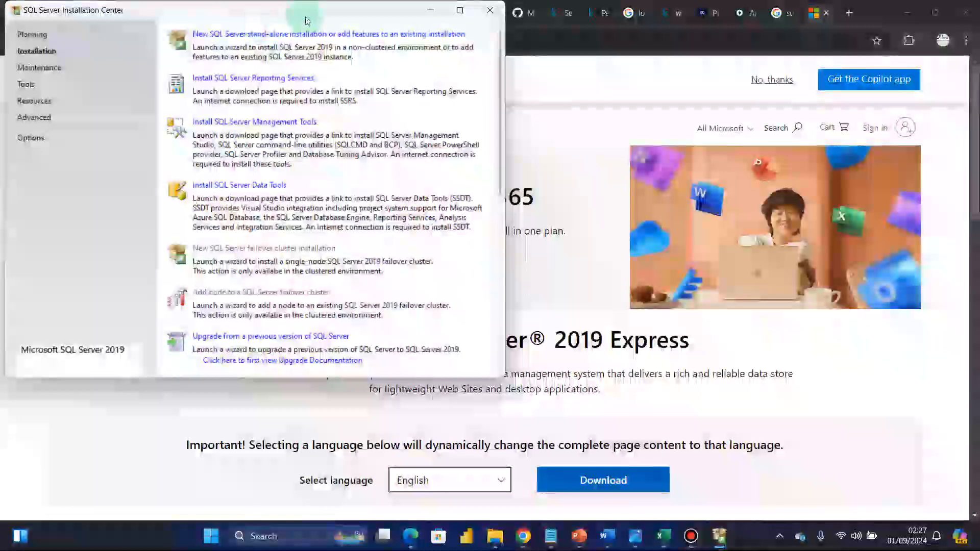
click(303, 35)
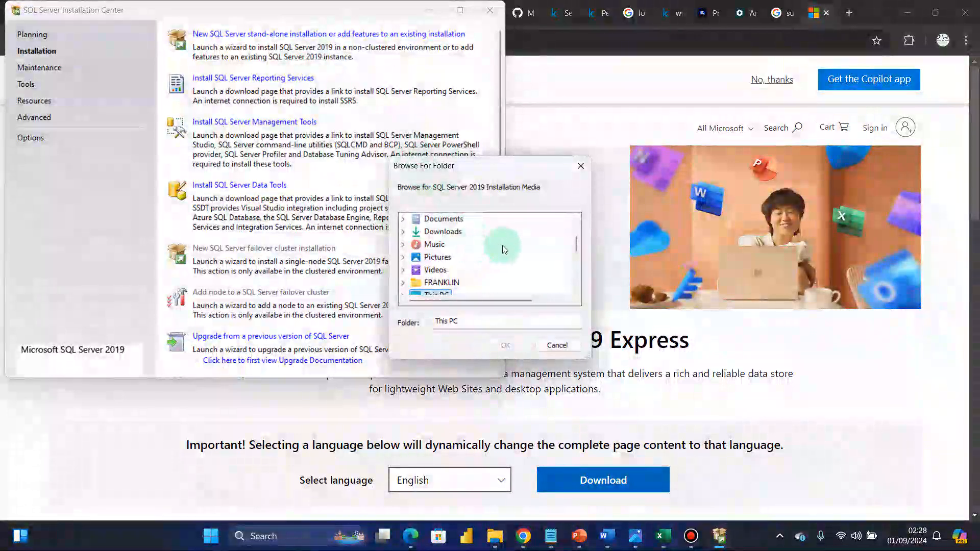
scroll(503, 249, down, 2)
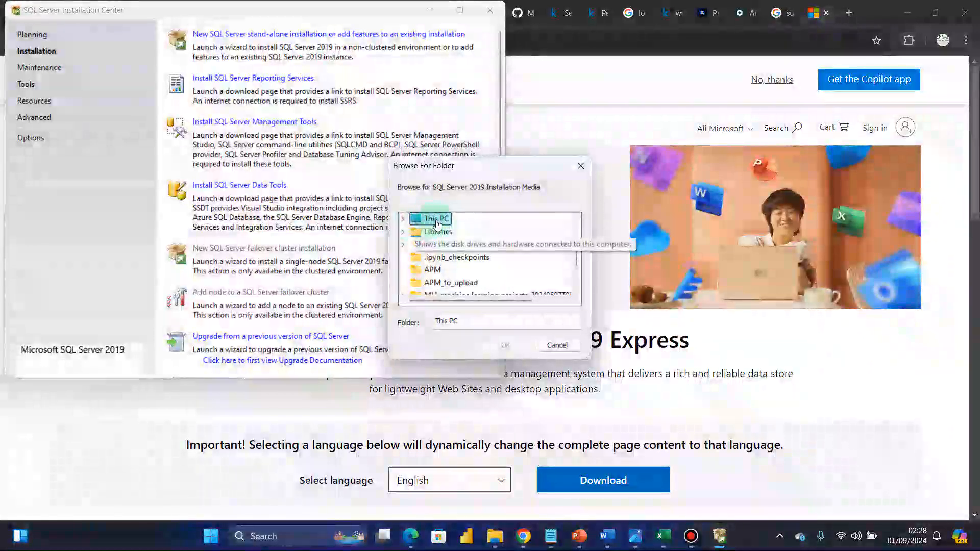
click(403, 223)
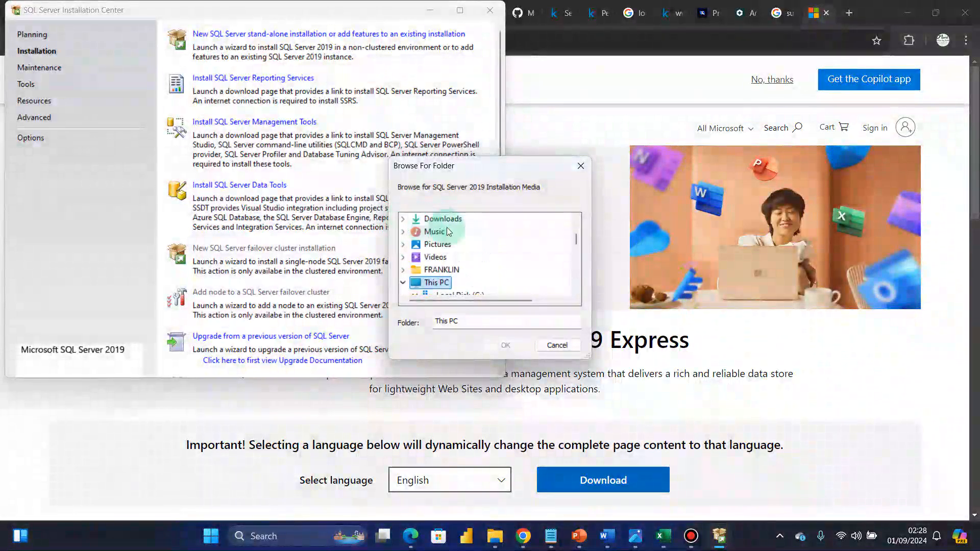
double_click(470, 234)
scroll(472, 239, down, 1)
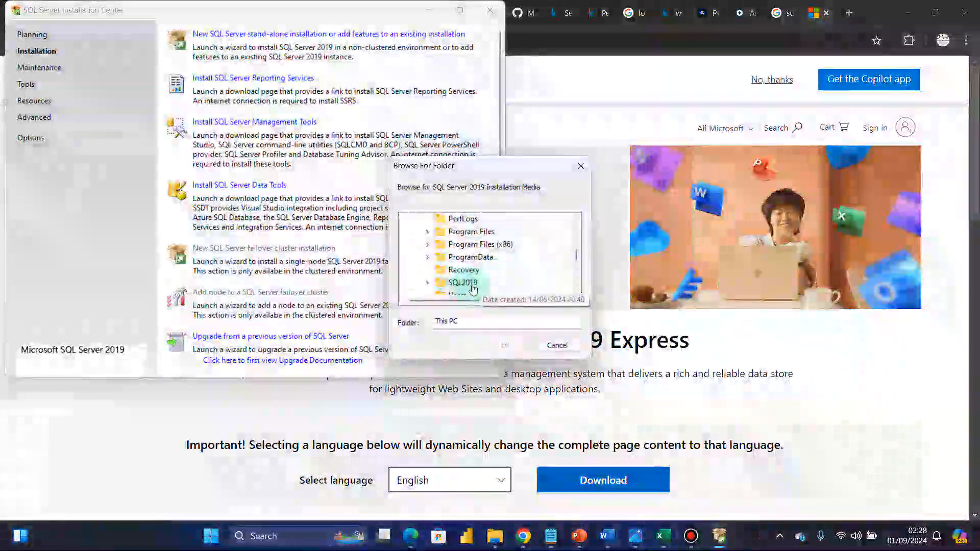
click(427, 283)
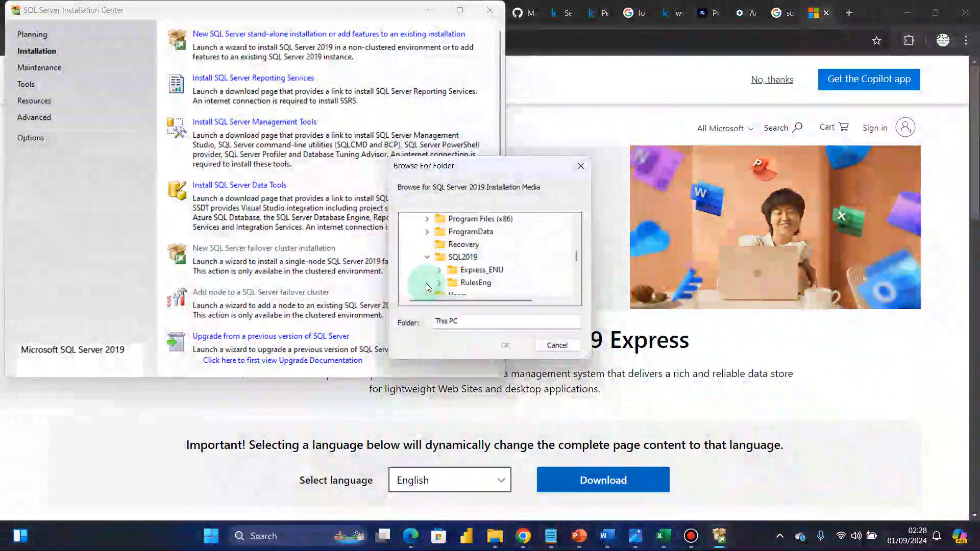
double_click(480, 270)
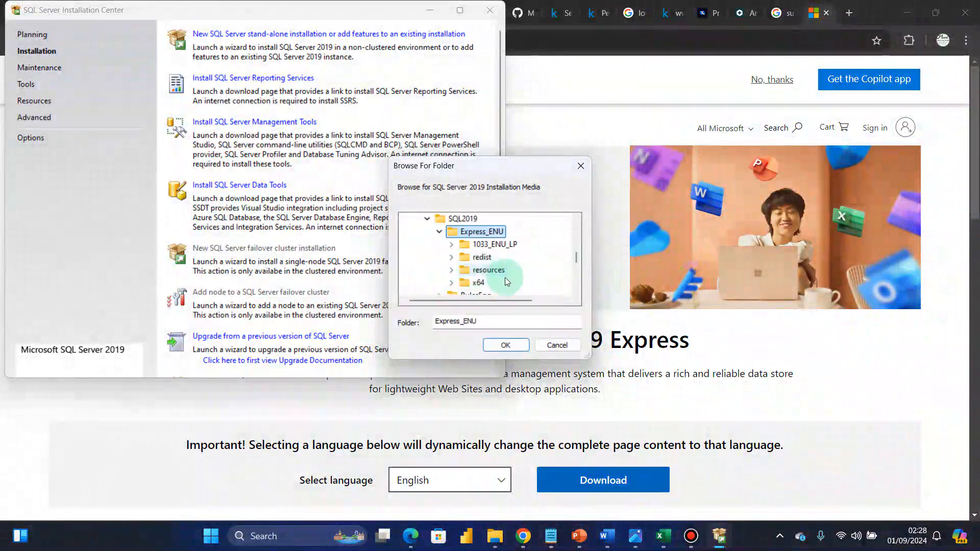
click(505, 346)
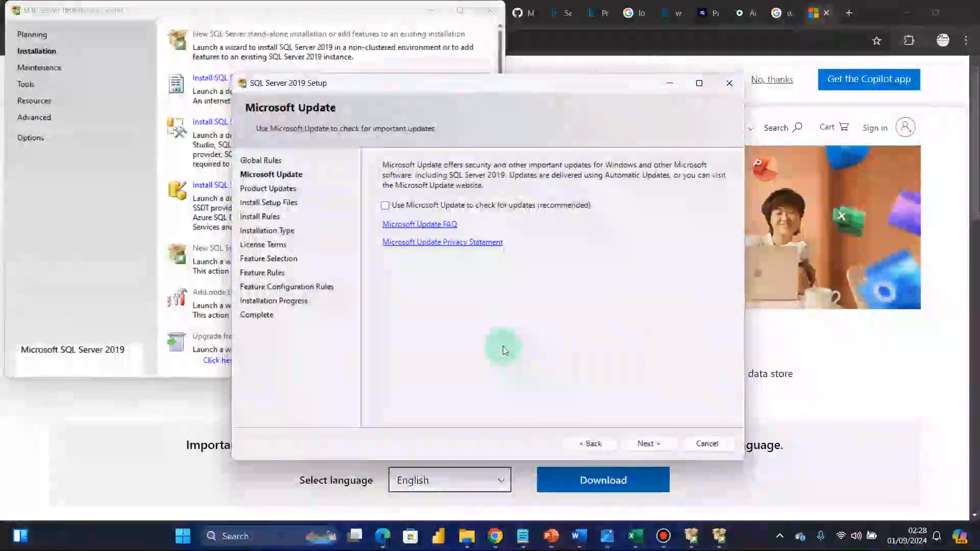
Proceed through setup without Microsoft Update checks and keep the option to perform a new installation of SQL Server 2019.
click(647, 443)
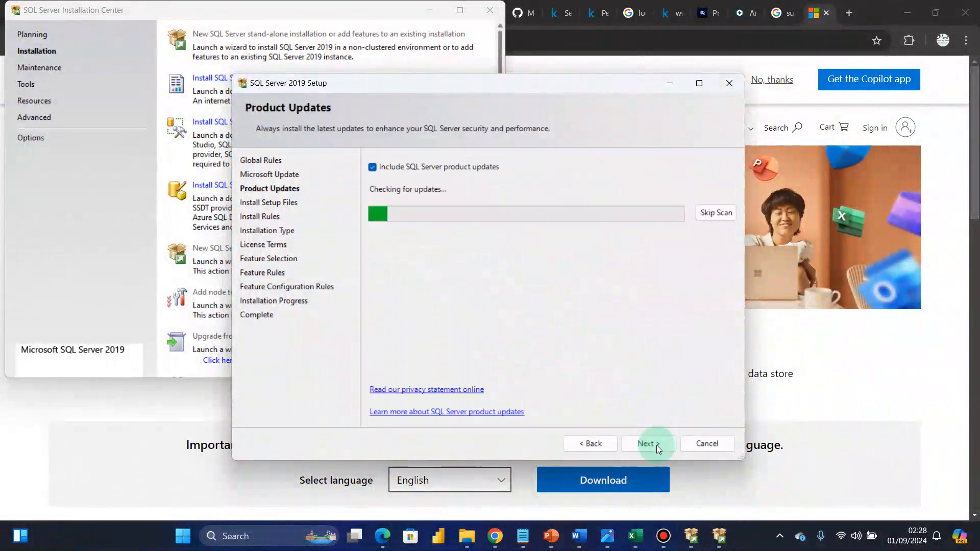
click(647, 444)
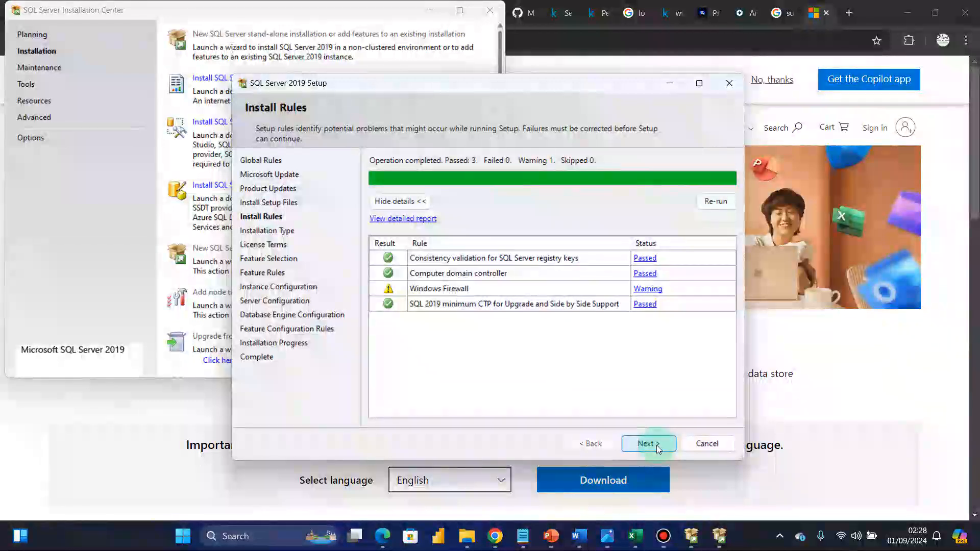
click(658, 448)
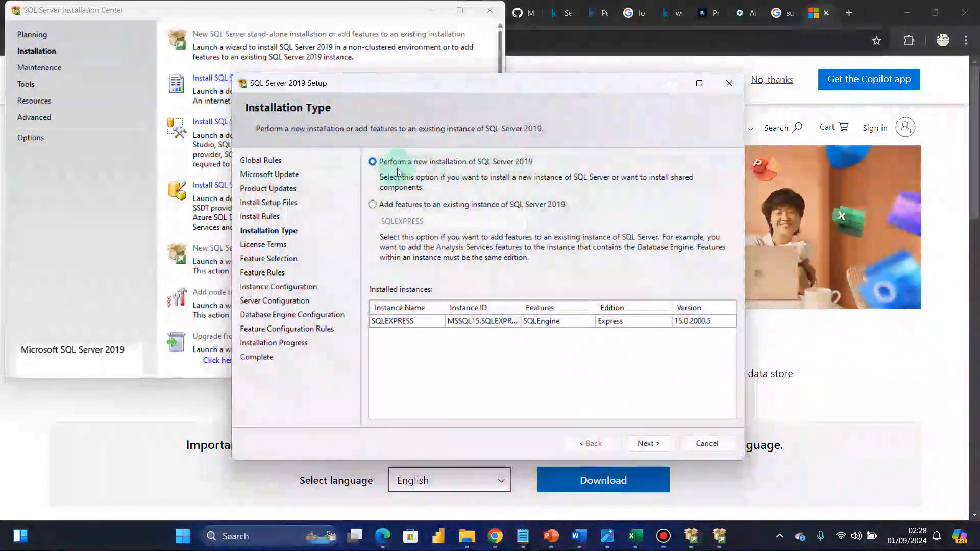
click(649, 446)
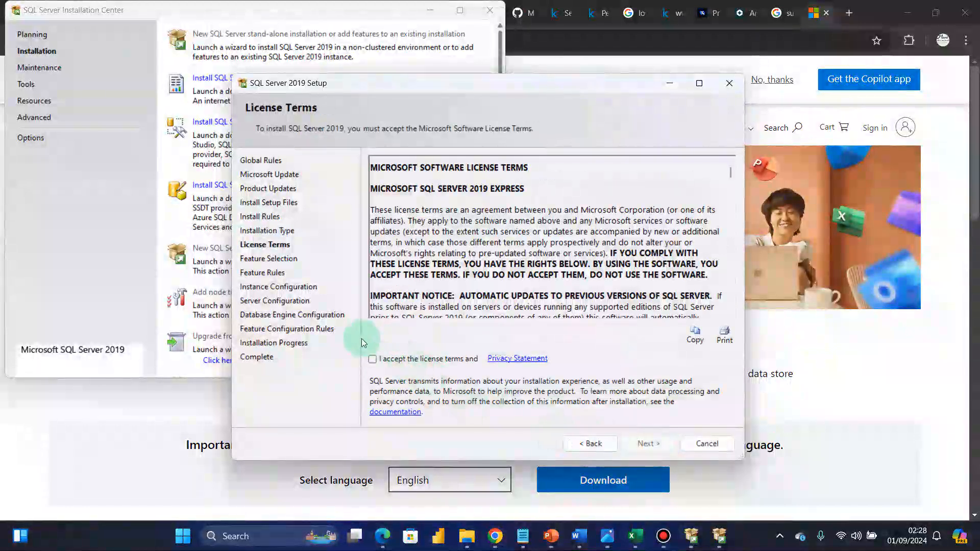
Accept the license terms and keep the default feature selection with Database Engine Services.
click(372, 359)
click(645, 445)
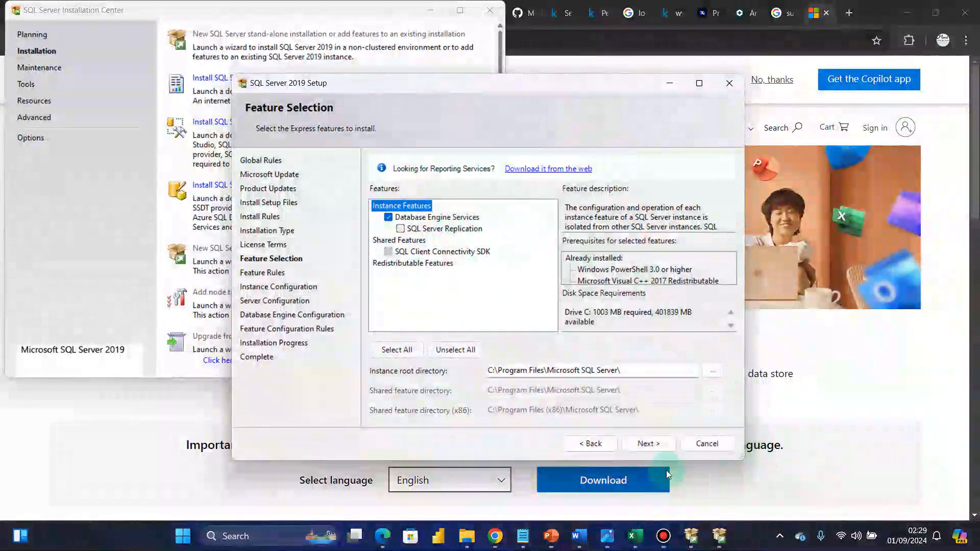
click(644, 444)
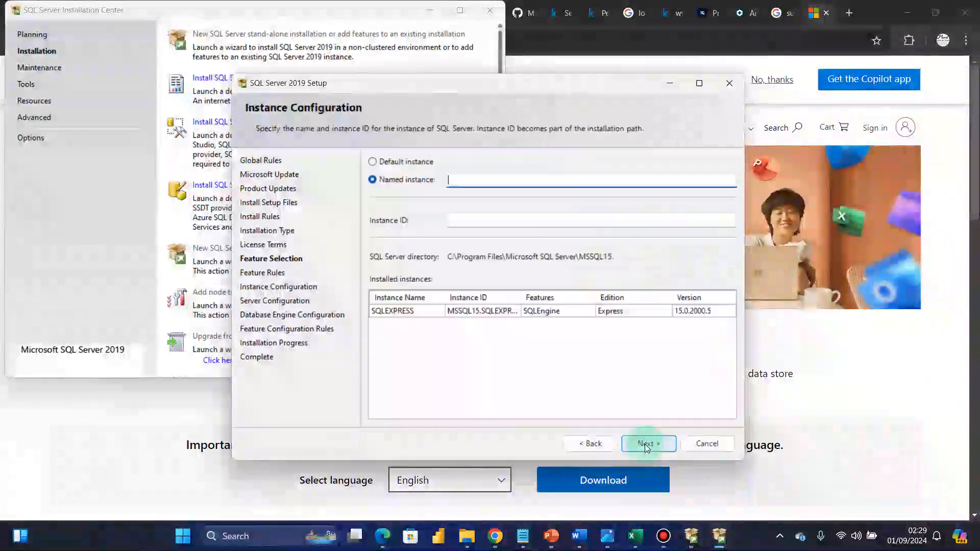
Enter the user's name as the named instance, fill in the matching instance ID, and continue to server configuration.
click(468, 190)
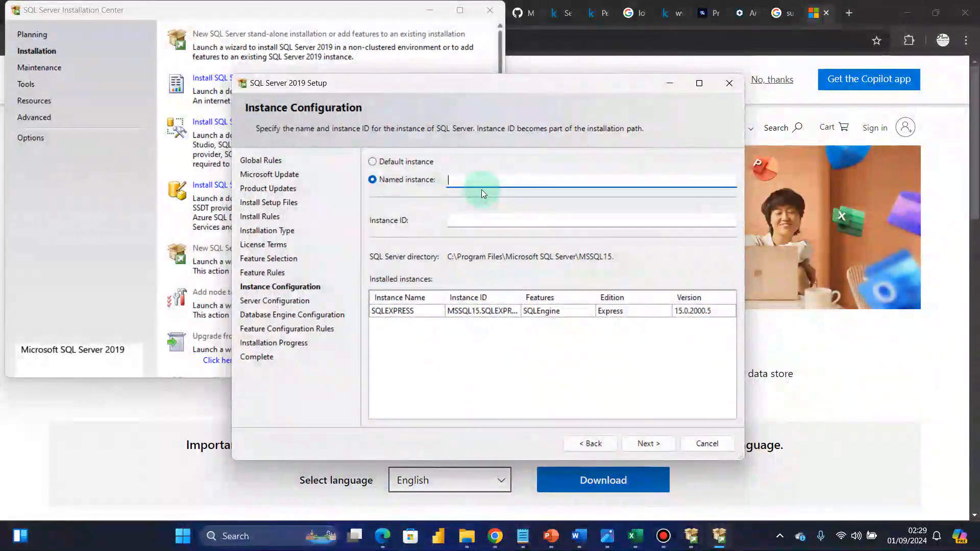
text(FRANKLIN)
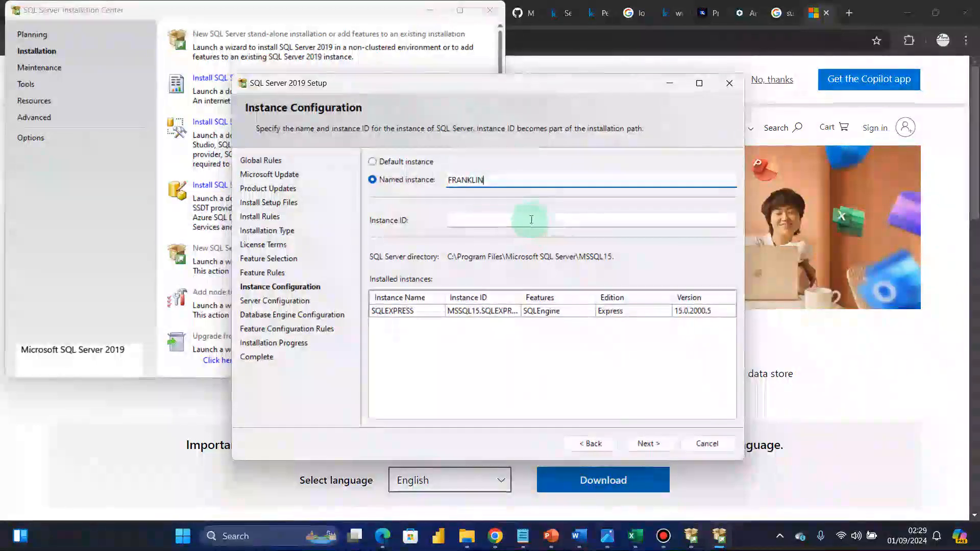
click(531, 219)
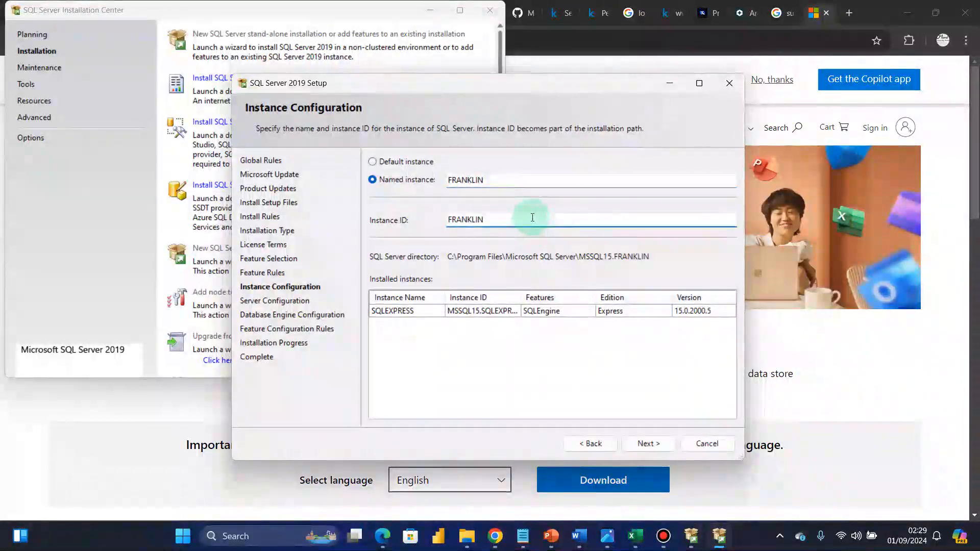
click(647, 443)
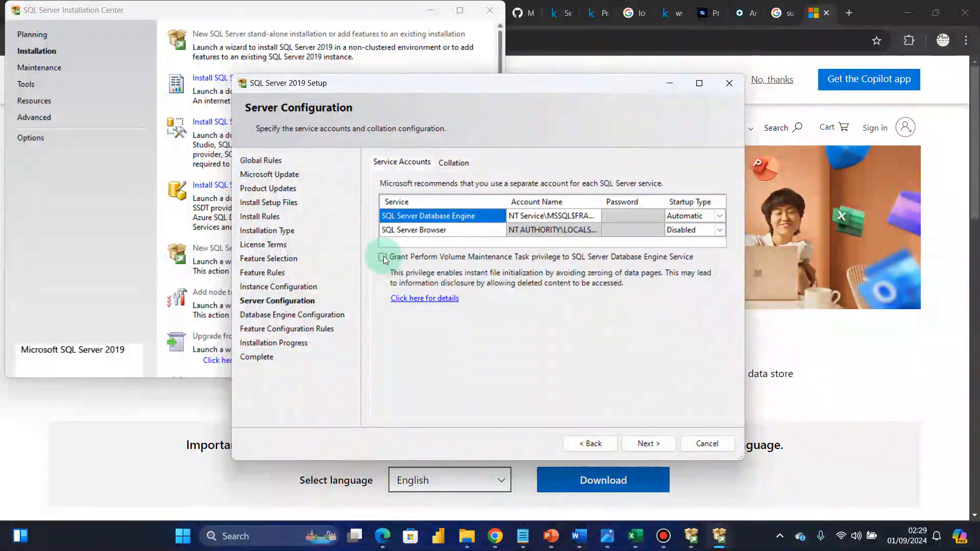
Grant the volume maintenance privilege to the Database Engine, keep Windows authentication with the current user as administrator, and finish the installation.
click(382, 257)
click(645, 444)
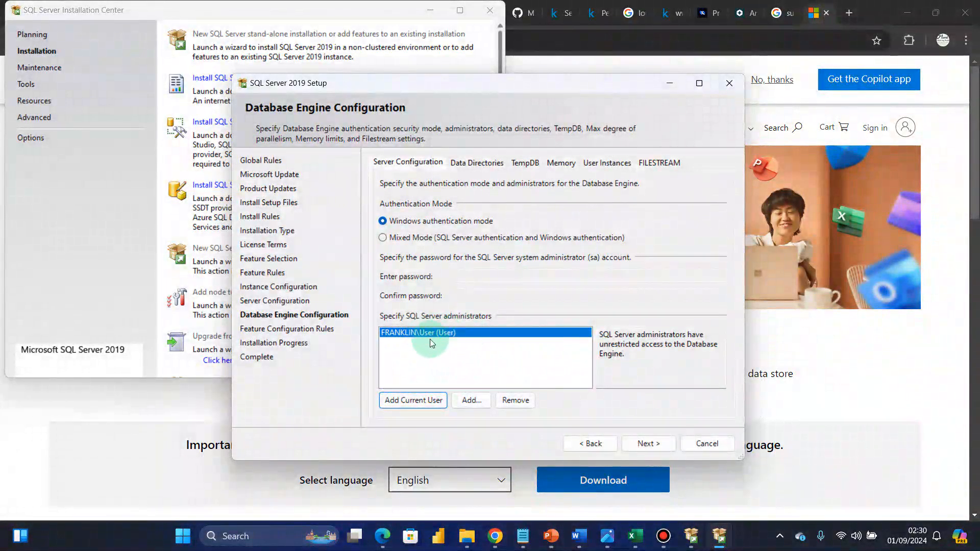
click(646, 444)
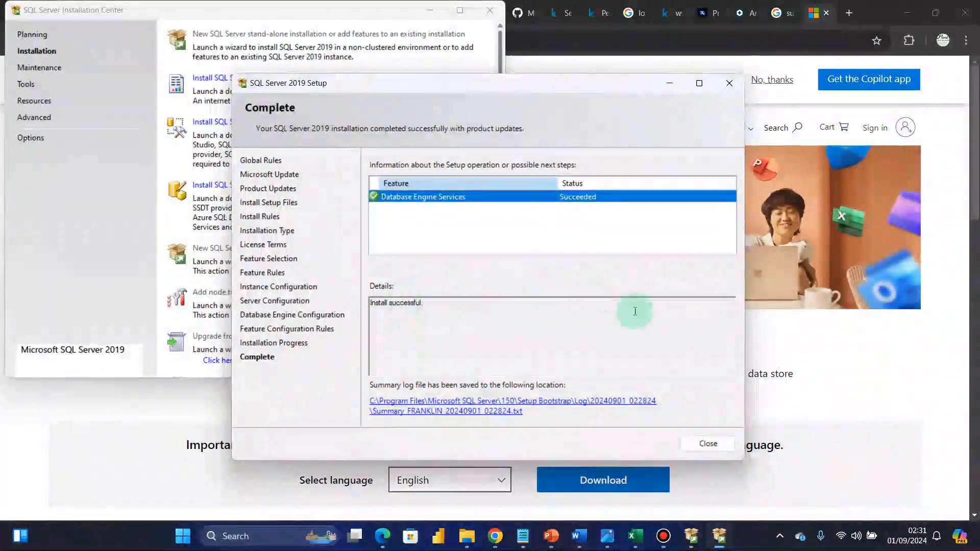
click(708, 444)
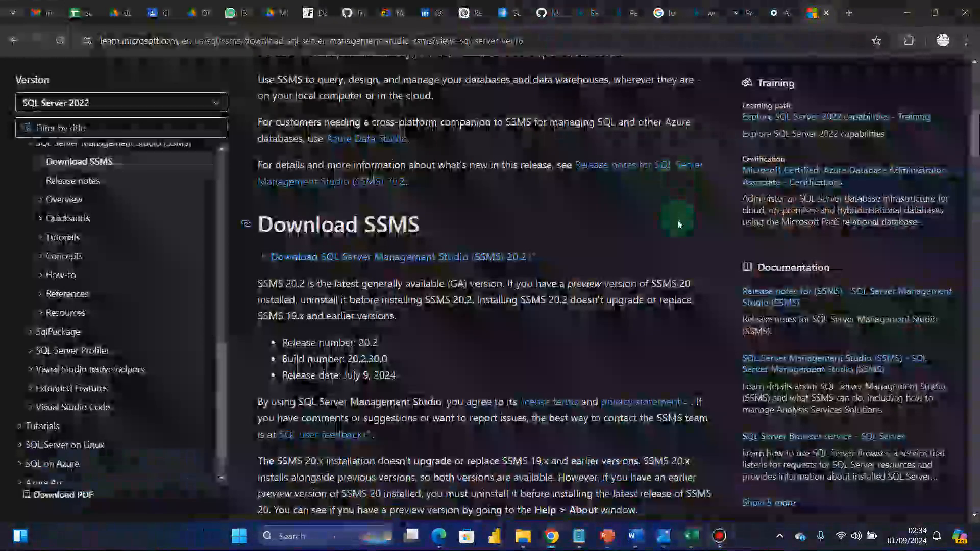
Find the SSMS 20.2 download link on the SQL Server Management Studio download page.
scroll(679, 225, up, 10)
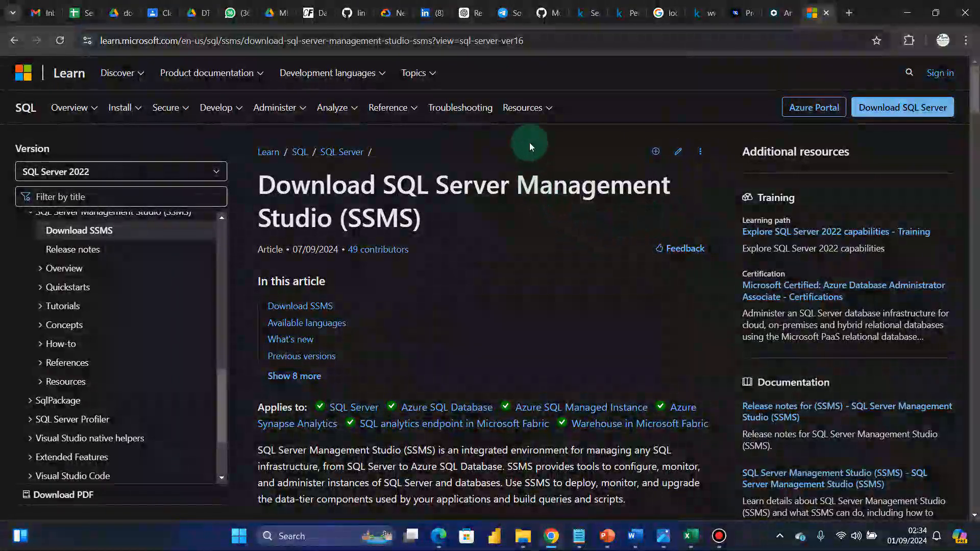
scroll(553, 234, down, 8)
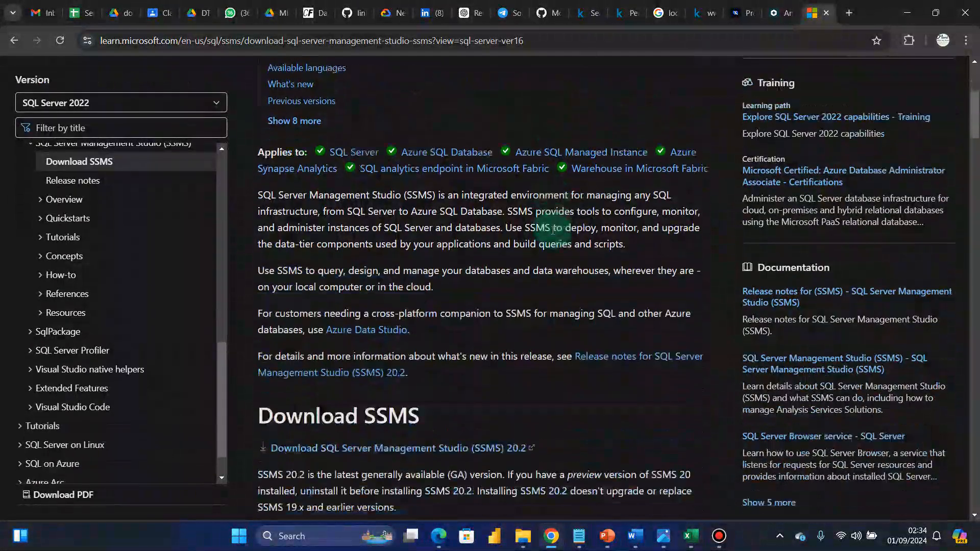
click(433, 257)
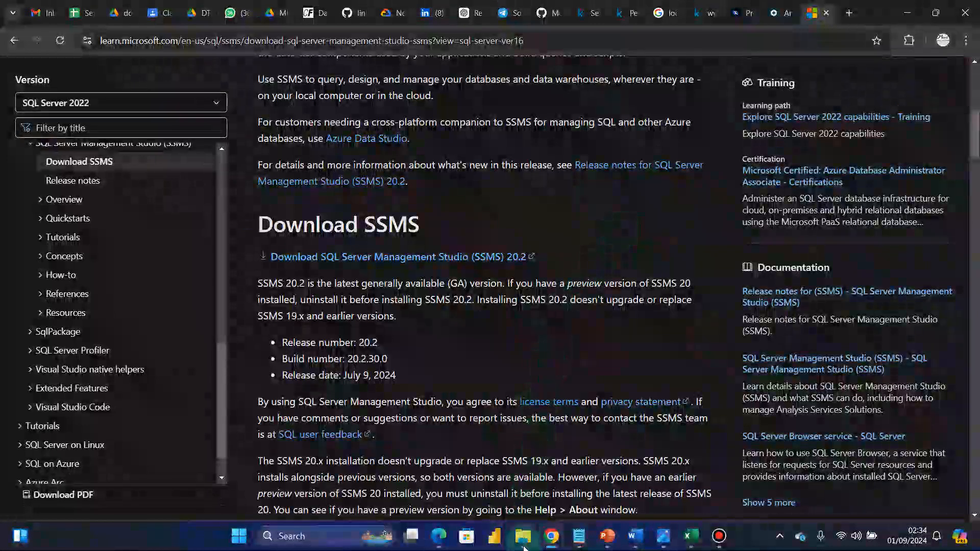
Run SSMS-Setup-ENU from the MSSQL instalation files folder and install SQL Server Management Studio in its default location.
mouse_move(525, 535)
click(540, 482)
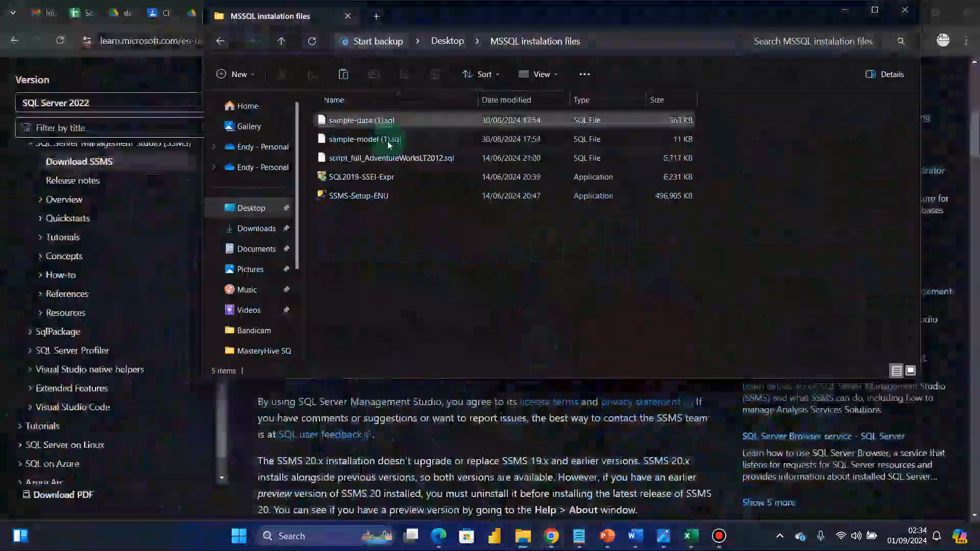
double_click(363, 198)
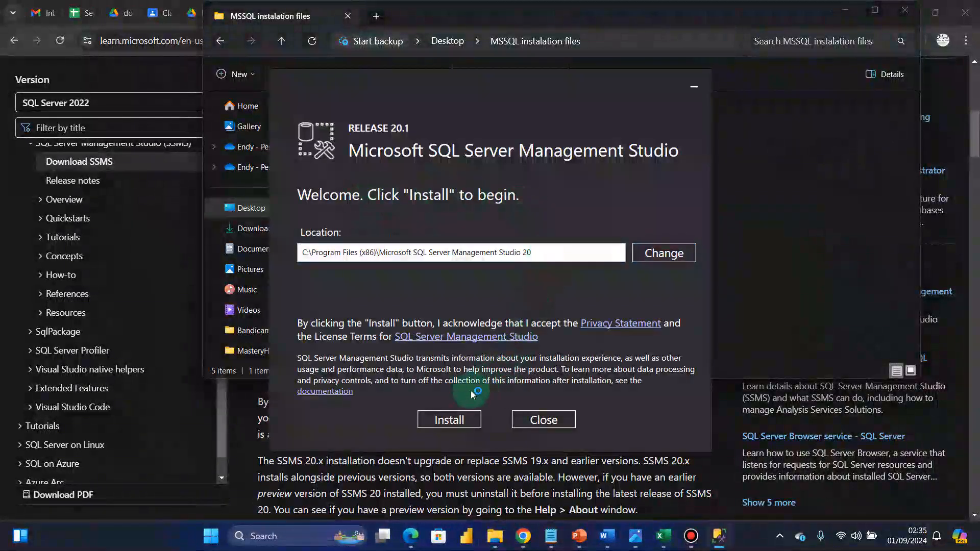
click(448, 419)
click(444, 374)
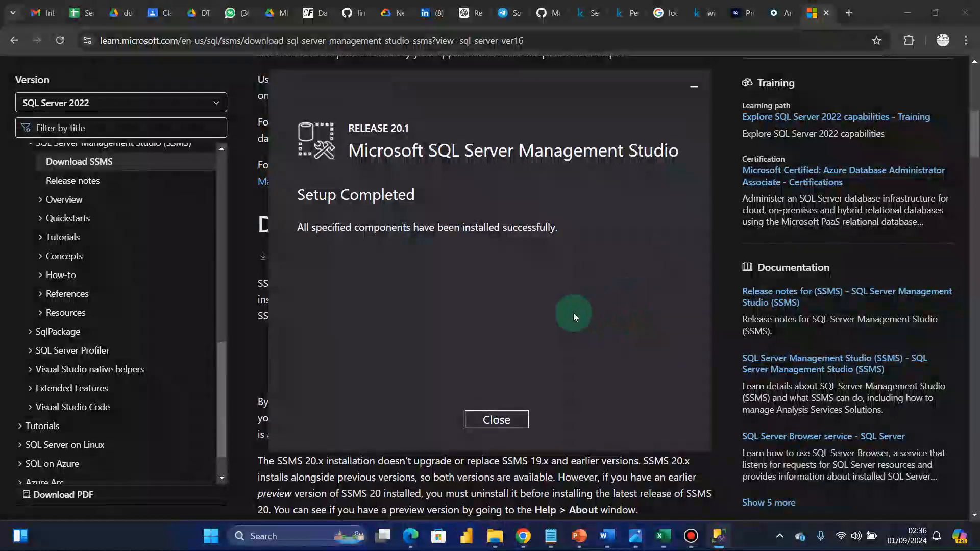
click(500, 418)
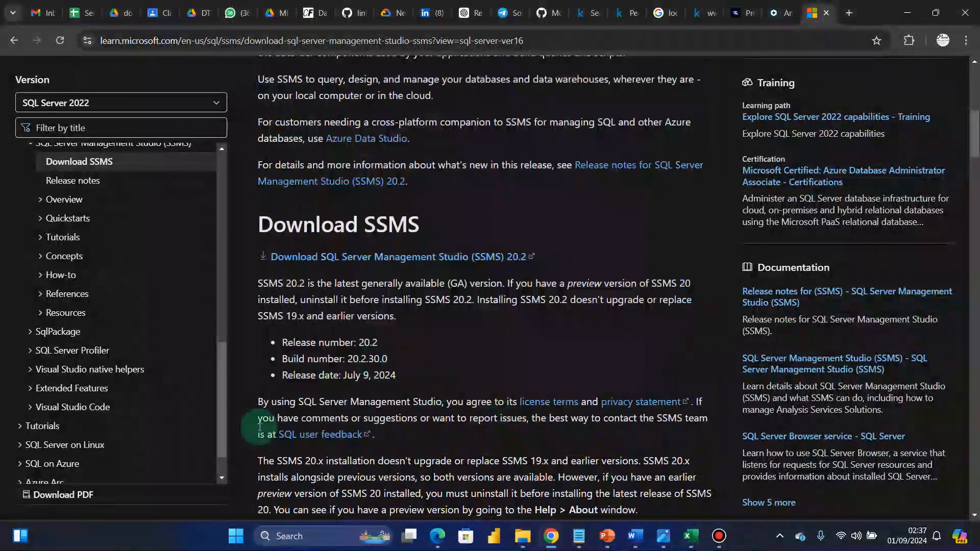
Launch SQL Server Management Studio 20 from the Microsoft SQL Server Tools 20 program group.
click(236, 535)
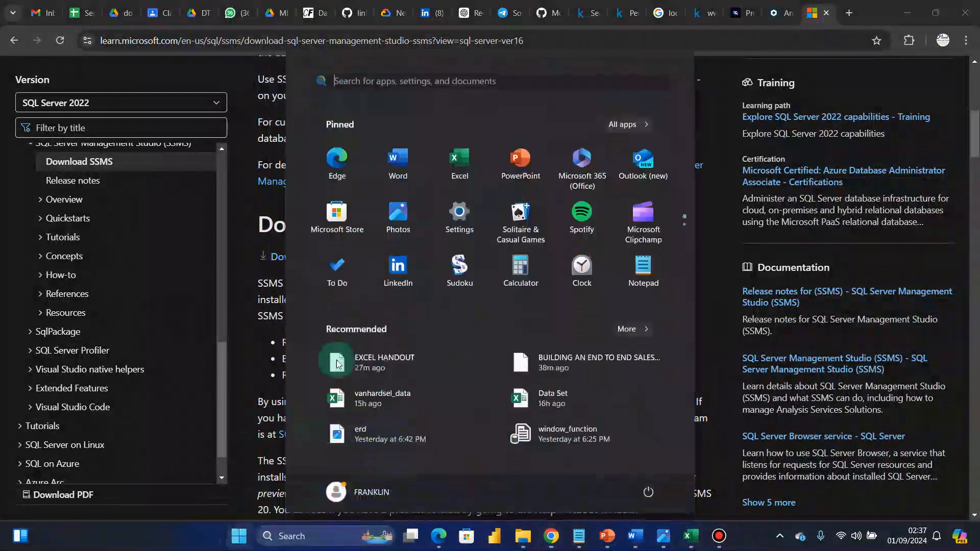
click(633, 125)
scroll(519, 259, down, 10)
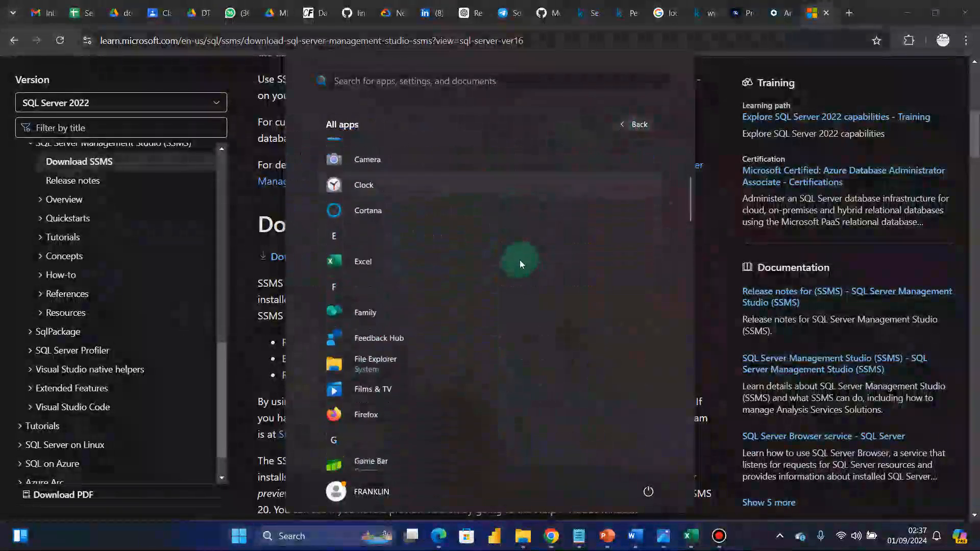
scroll(519, 260, down, 5)
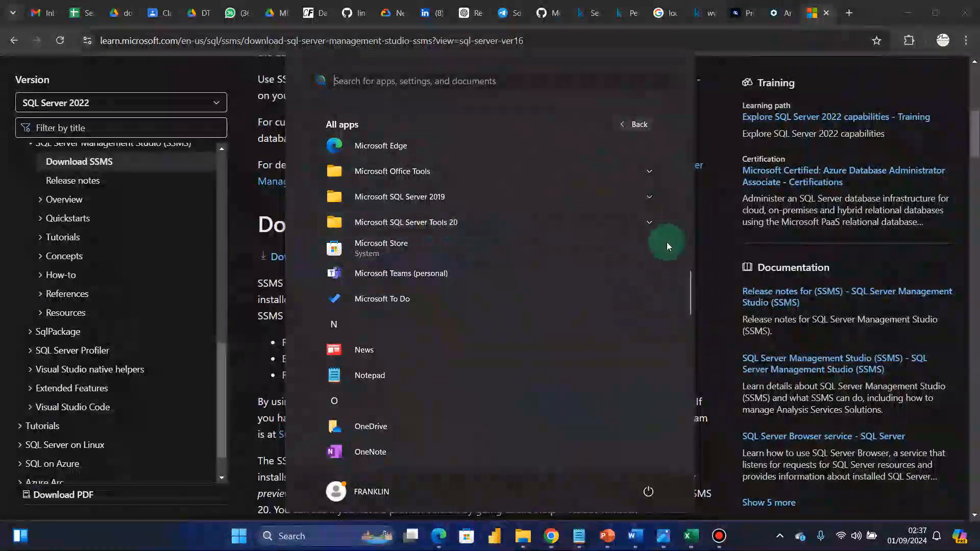
click(648, 223)
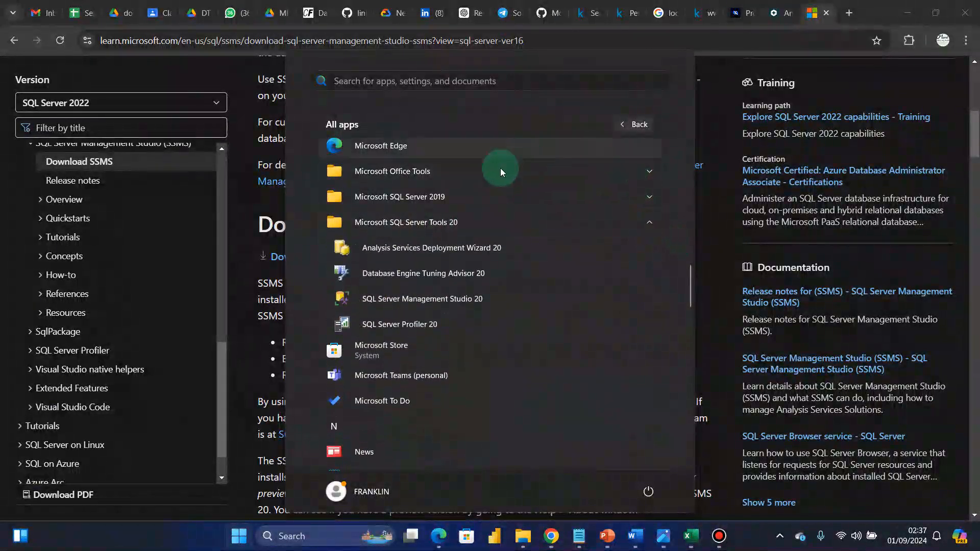
click(445, 299)
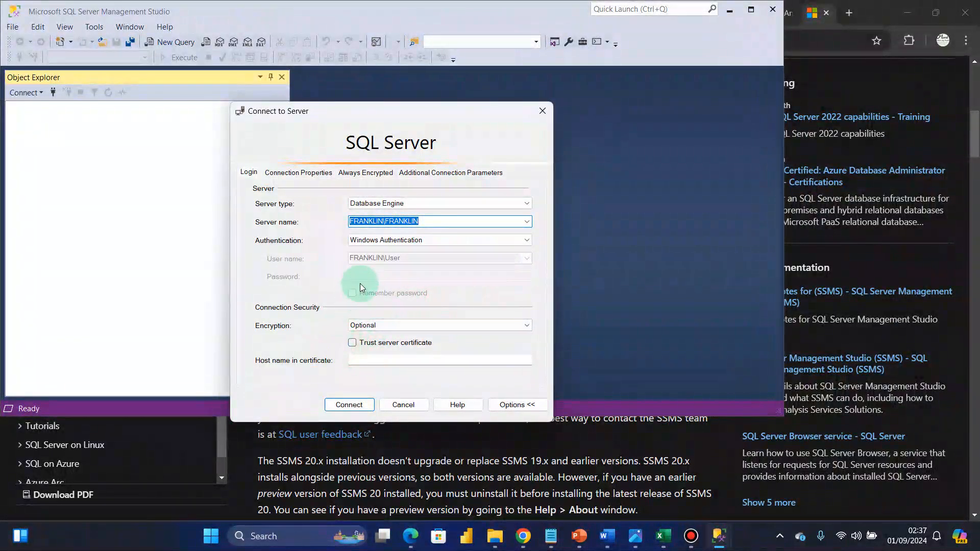
Connect to the local named instance using Windows Authentication and Optional encryption, then maximize the window and dismiss the update notification.
click(527, 325)
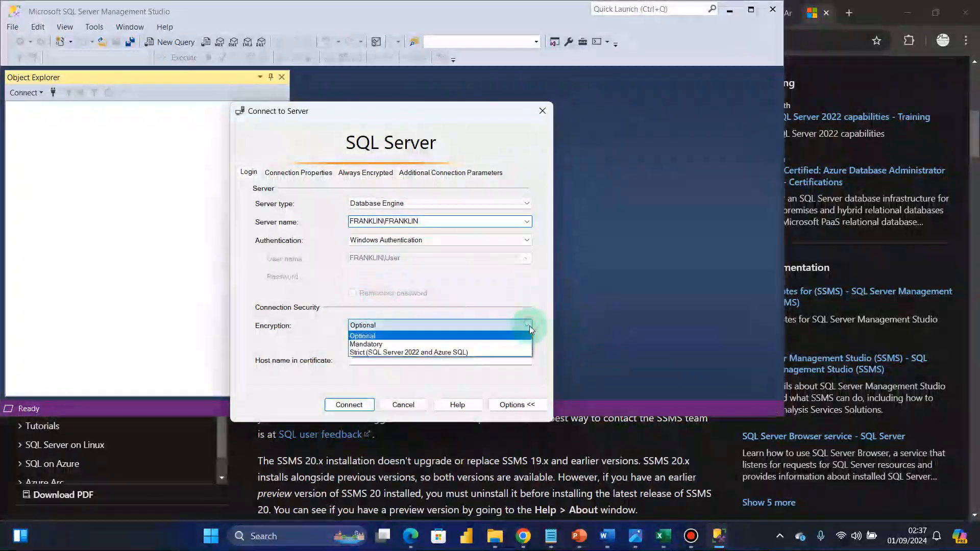
click(505, 335)
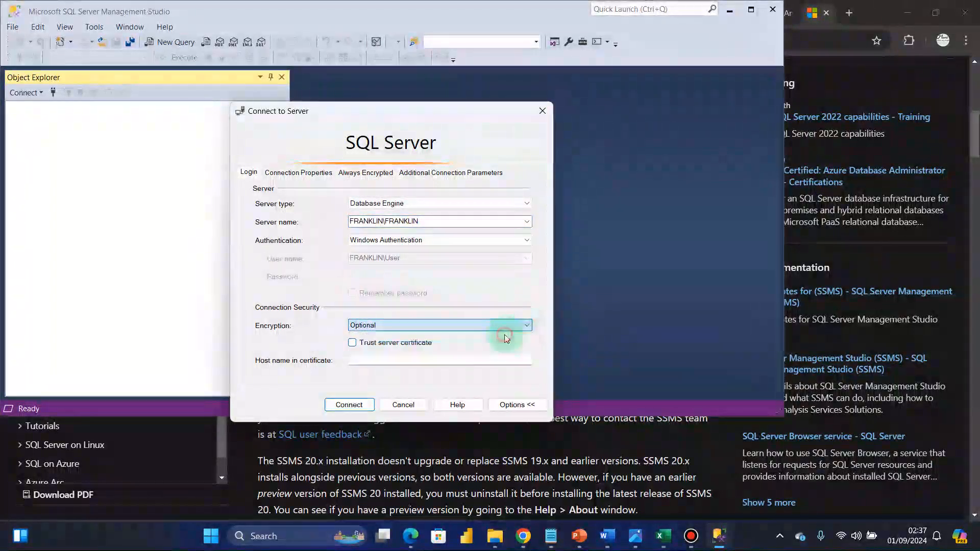
click(349, 405)
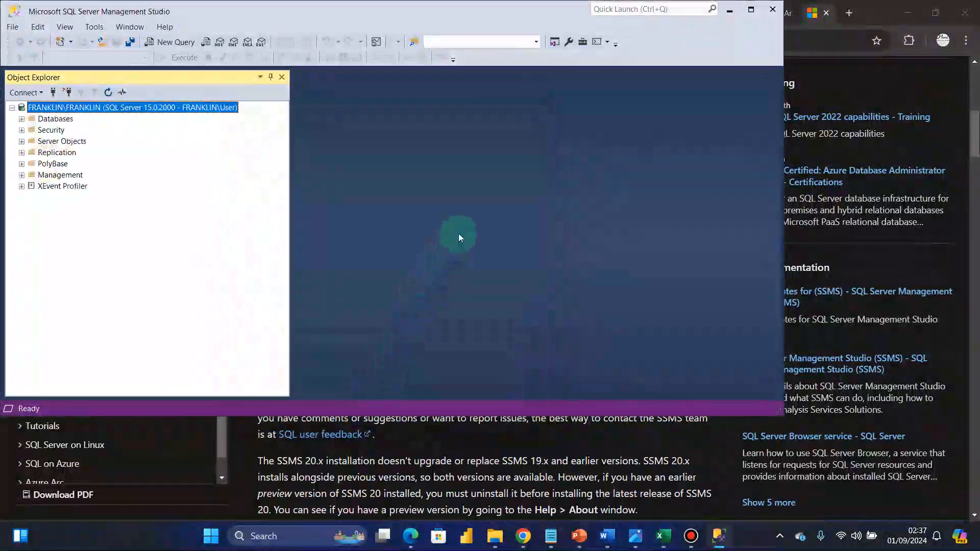
click(750, 9)
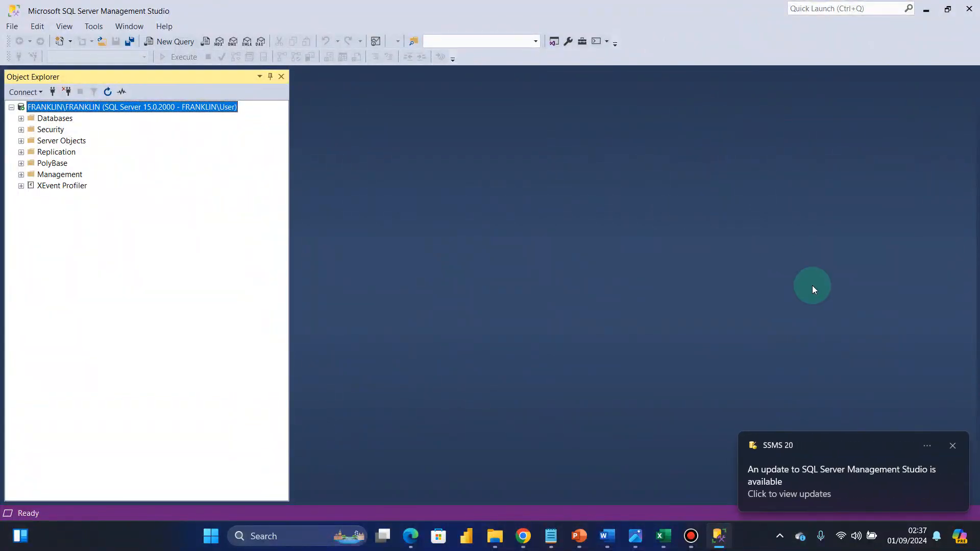
click(952, 445)
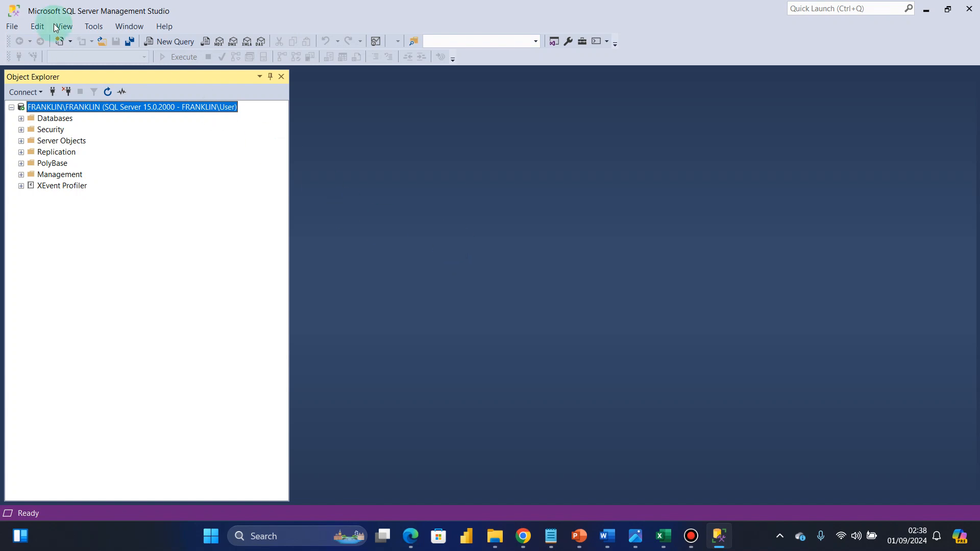
Open the script_full_AdventureWorksLT2012 script from the MSSQL instalation files folder on the Desktop.
click(11, 26)
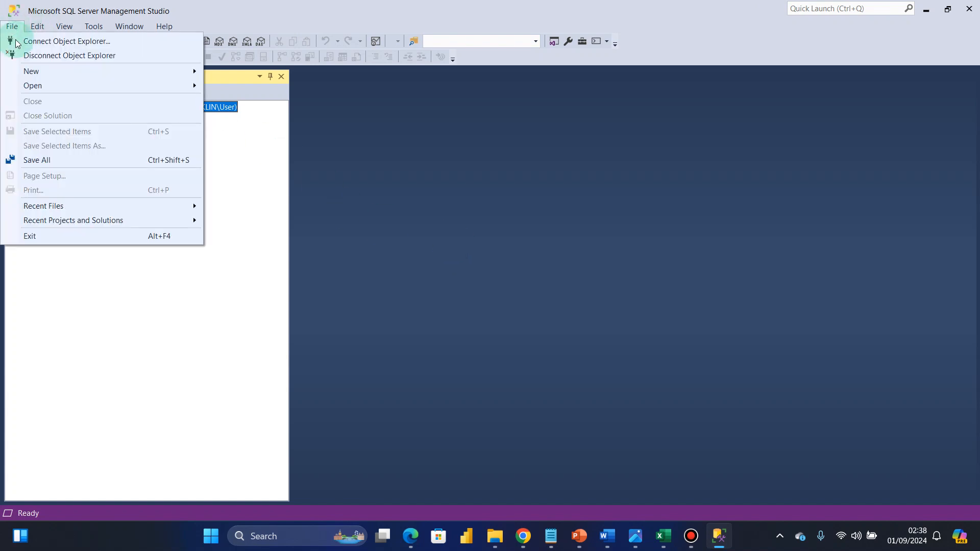
mouse_move(68, 73)
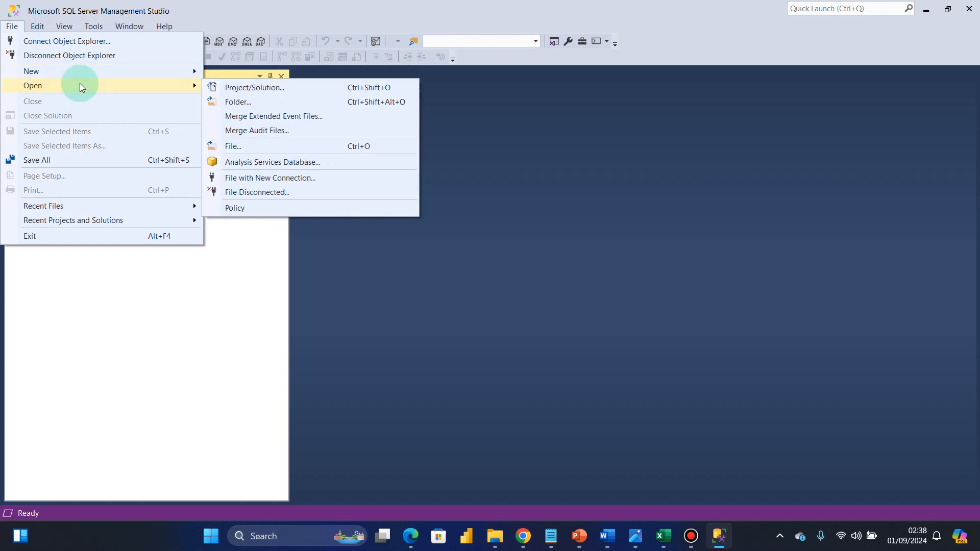
click(248, 147)
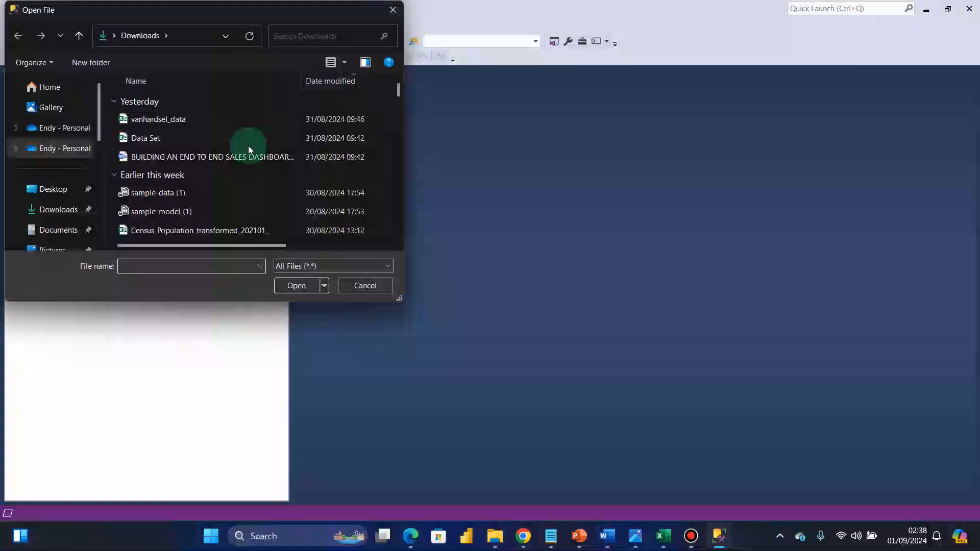
click(70, 170)
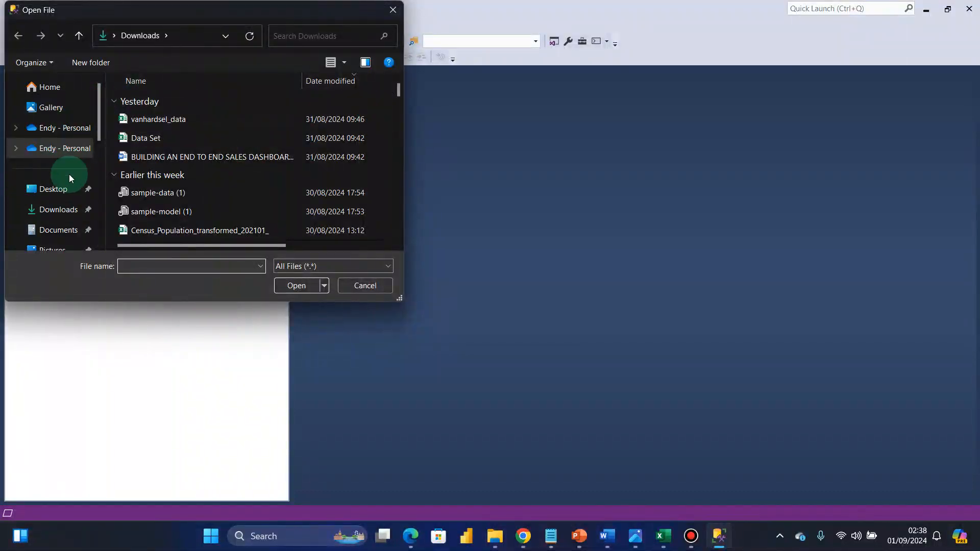
click(54, 190)
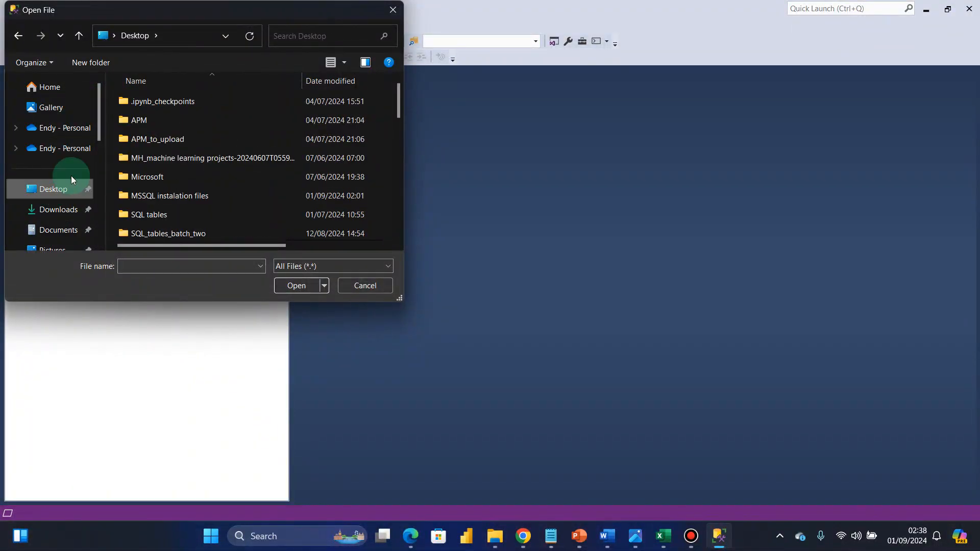
click(208, 197)
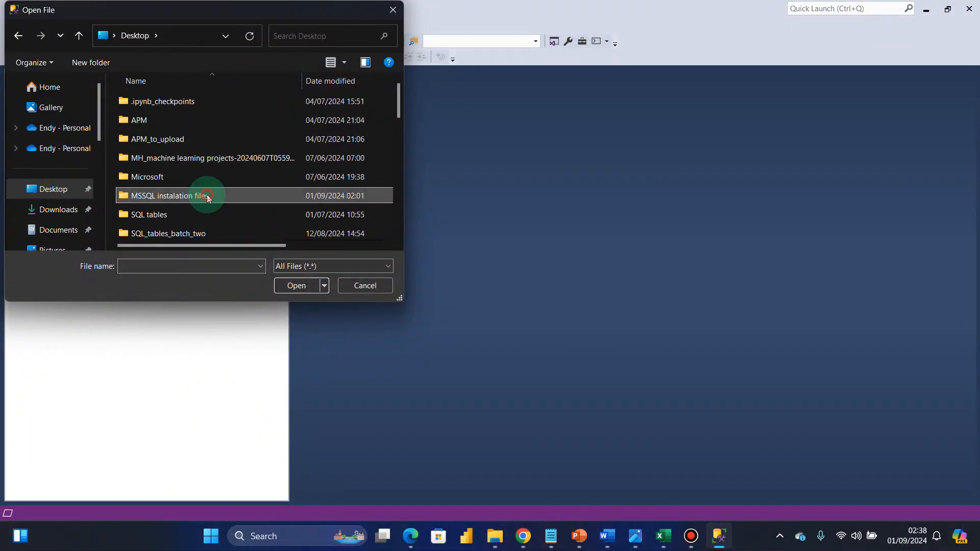
double_click(207, 197)
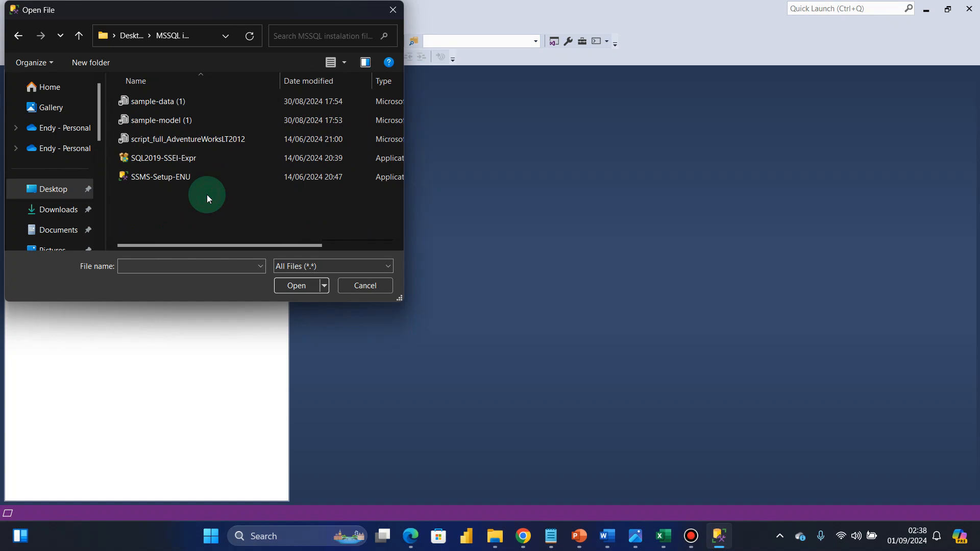
click(199, 140)
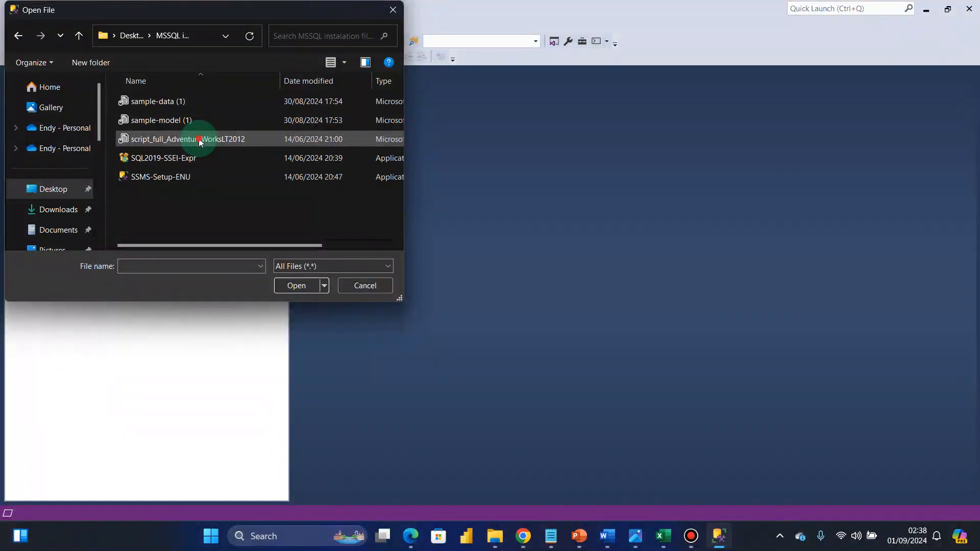
click(296, 286)
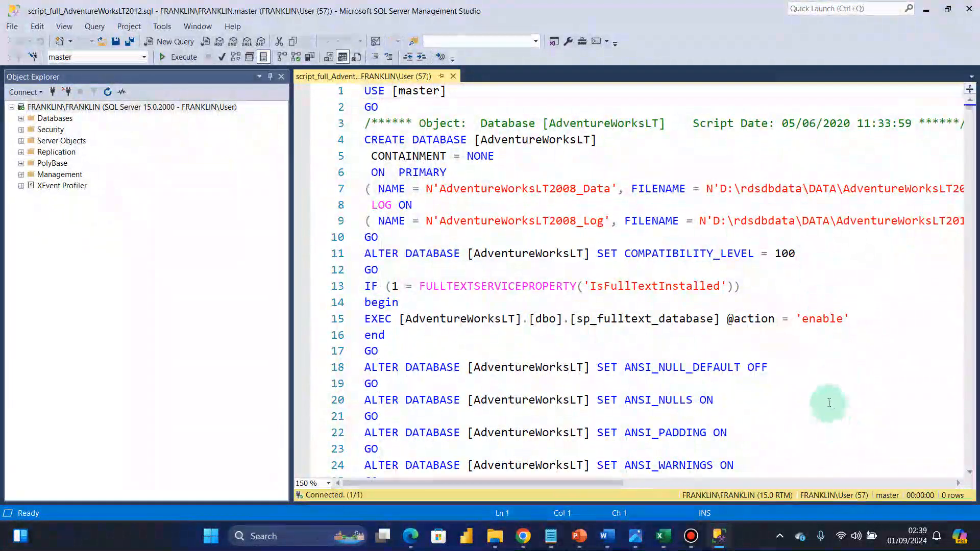
Execute the full AdventureWorksLT2012 script and review the messages it produces.
click(185, 60)
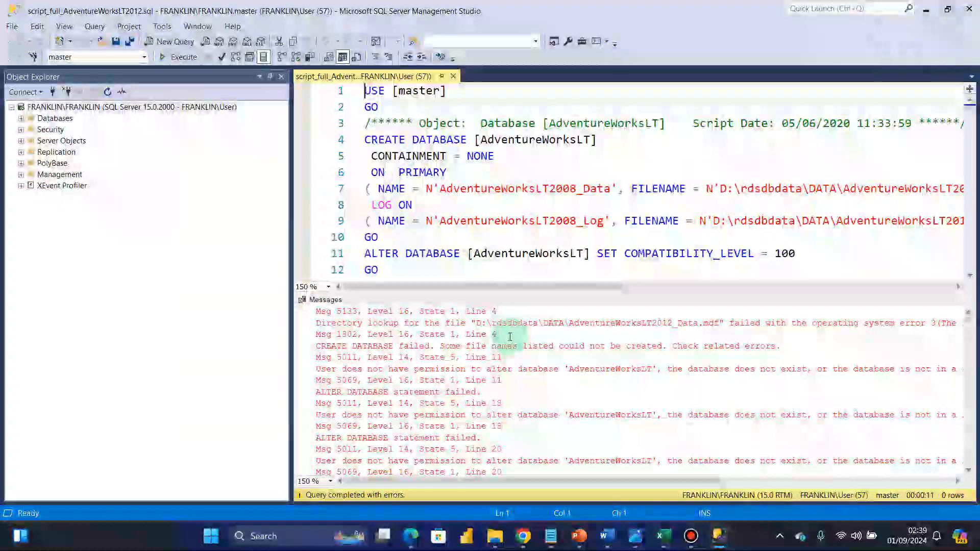
scroll(664, 380, down, 20)
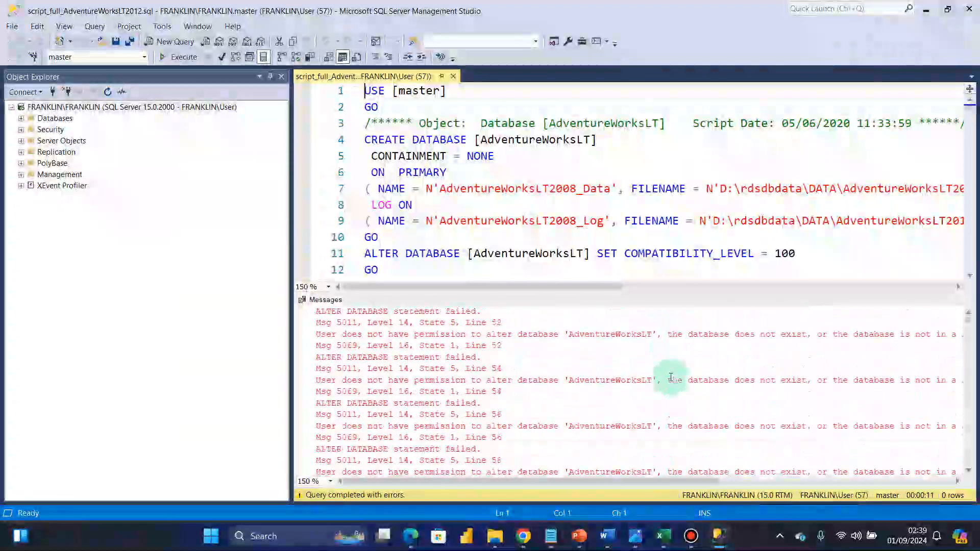
scroll(670, 378, down, 15)
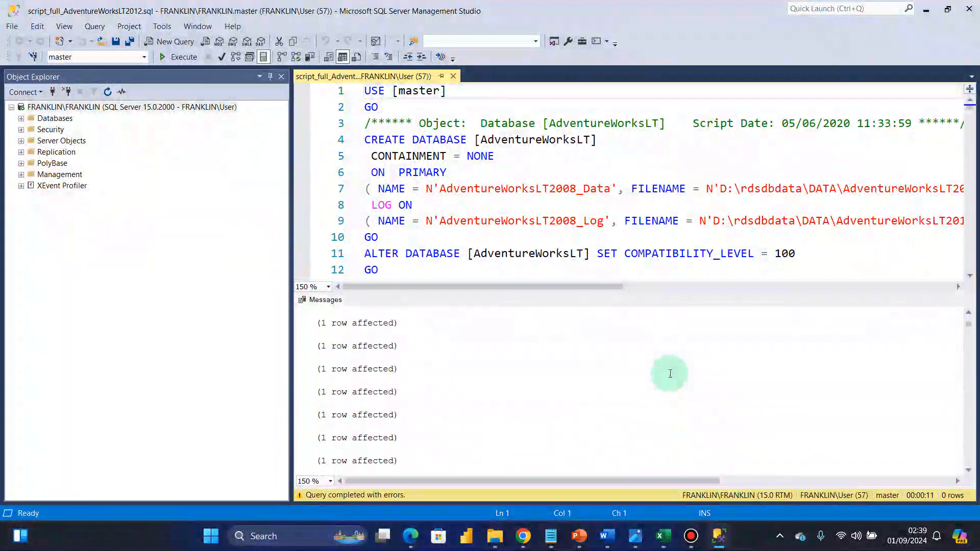
Close the executed AdventureWorksLT2012 script, refresh Object Explorer and check the tables under the master system database.
click(454, 76)
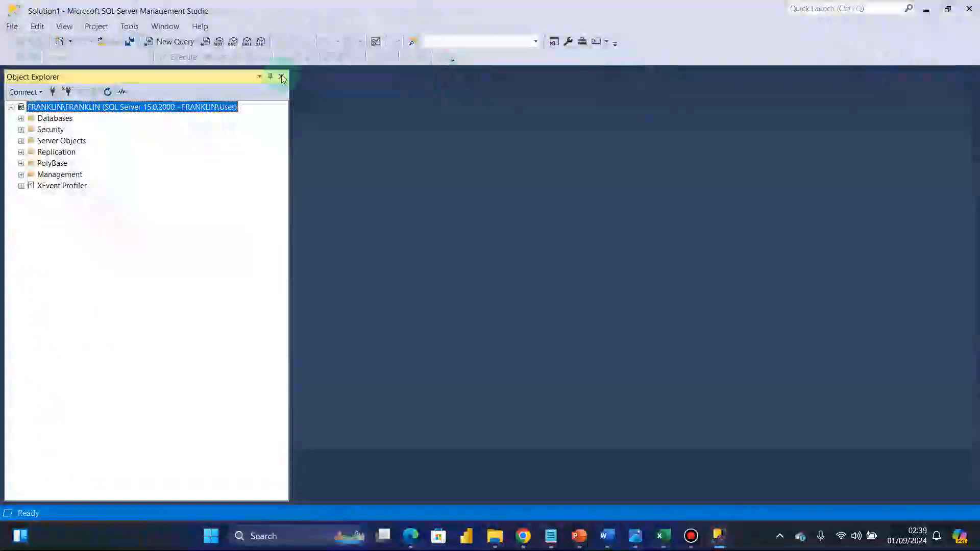
click(108, 94)
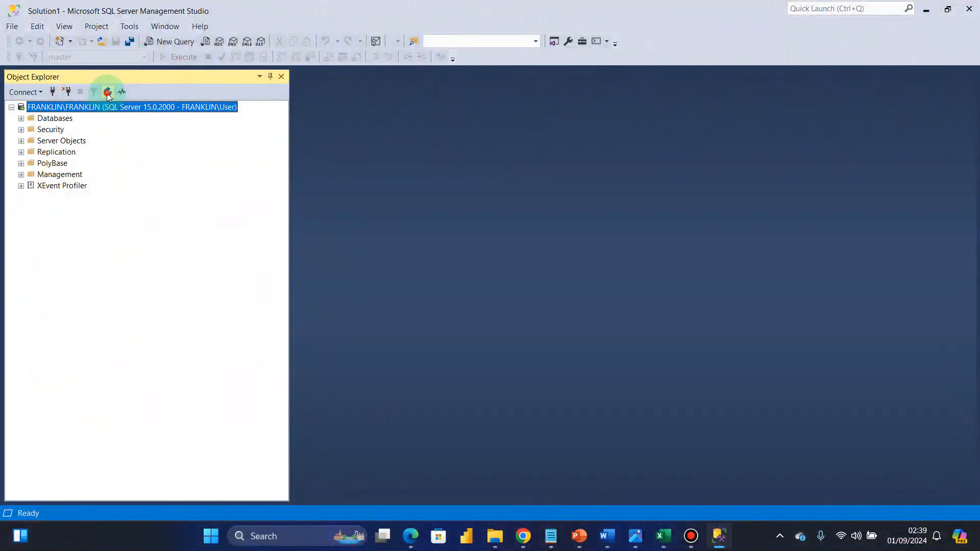
click(21, 118)
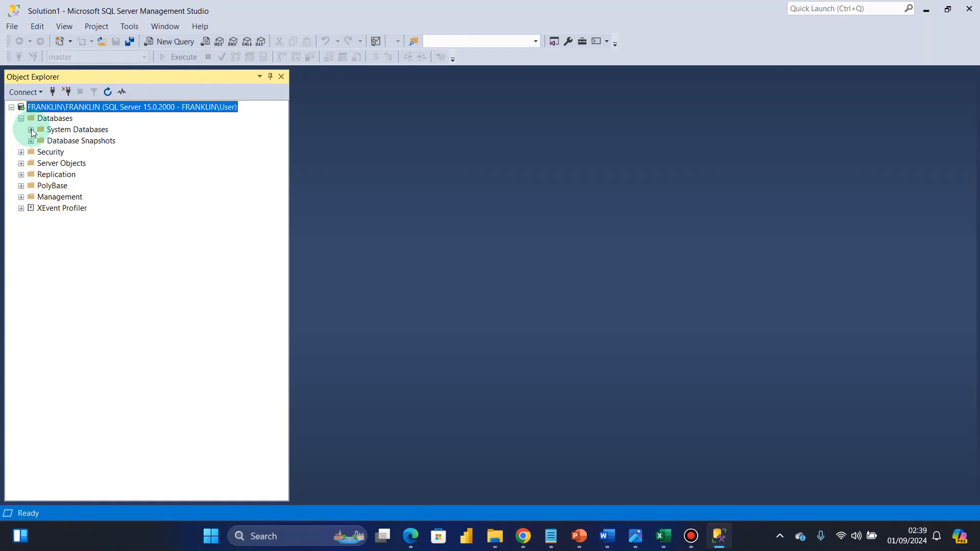
click(32, 130)
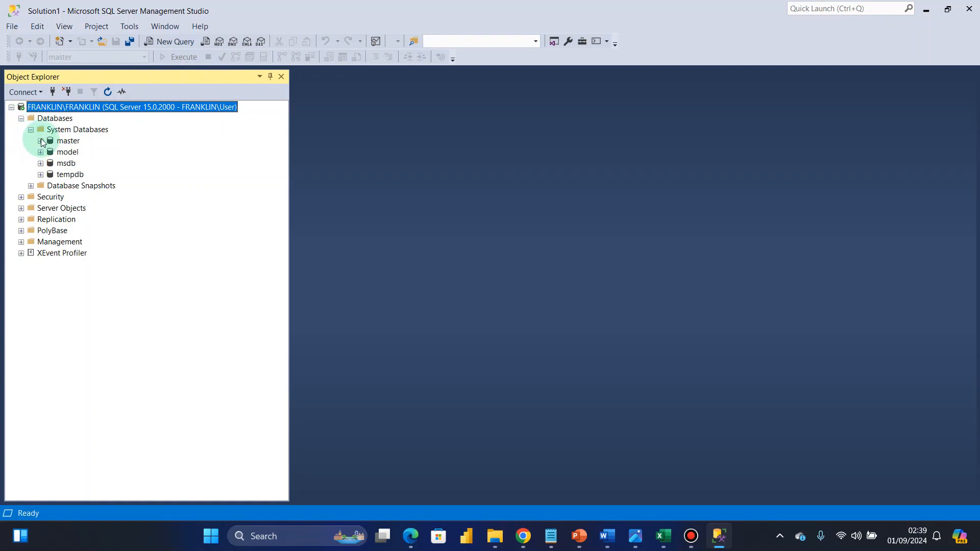
click(41, 141)
click(50, 152)
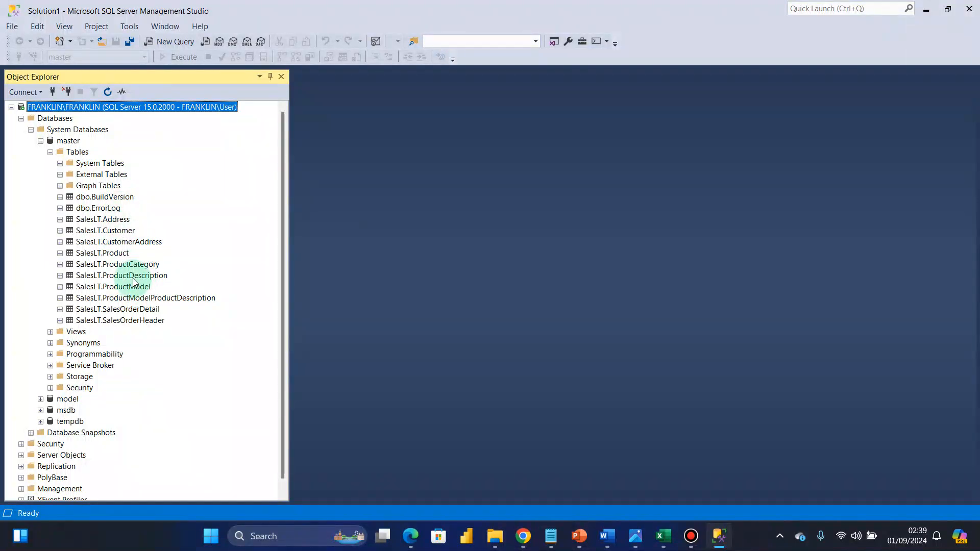
Collapse the master database's tables and the whole Databases folder in Object Explorer.
click(50, 152)
click(40, 140)
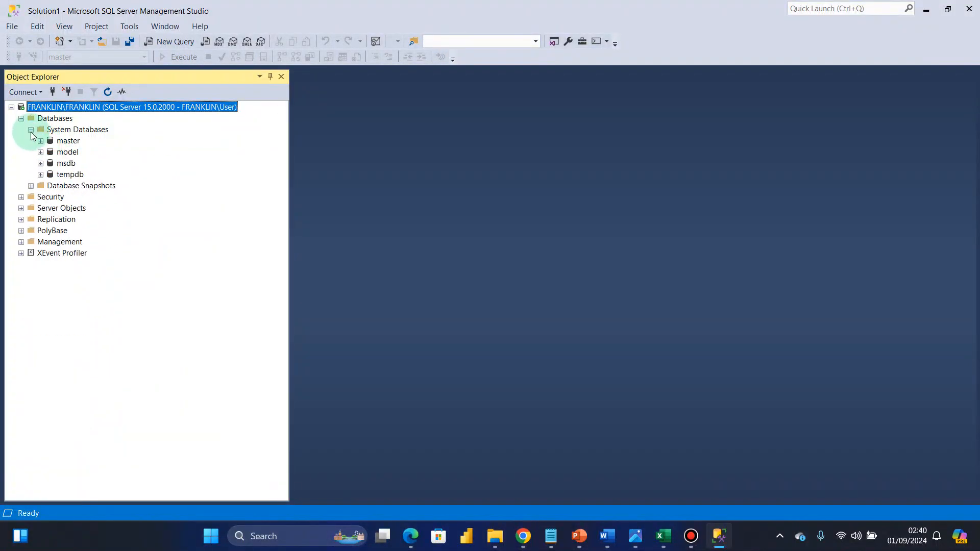
click(31, 130)
click(21, 119)
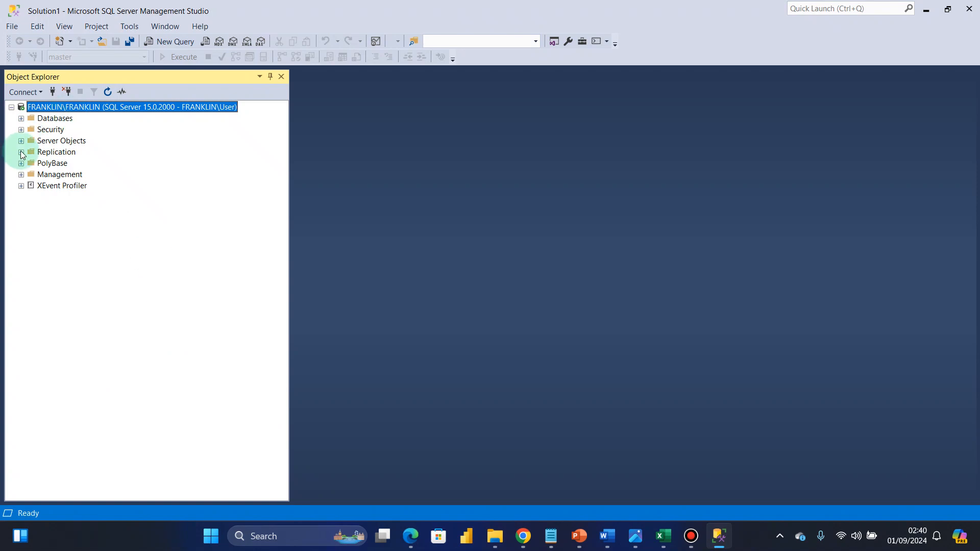
Open the sample-model (1) script from the MSSQL installation files folder and execute it against master.
click(11, 27)
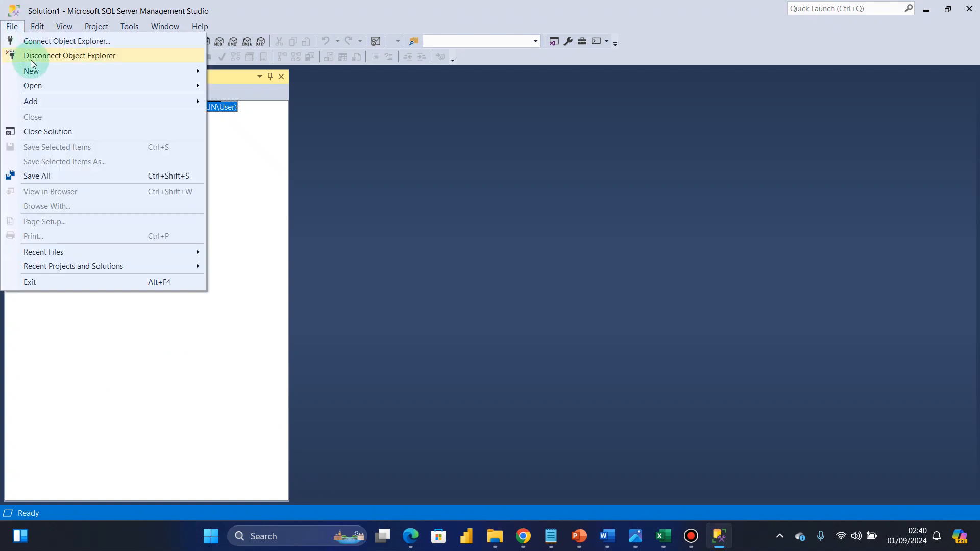
mouse_move(58, 85)
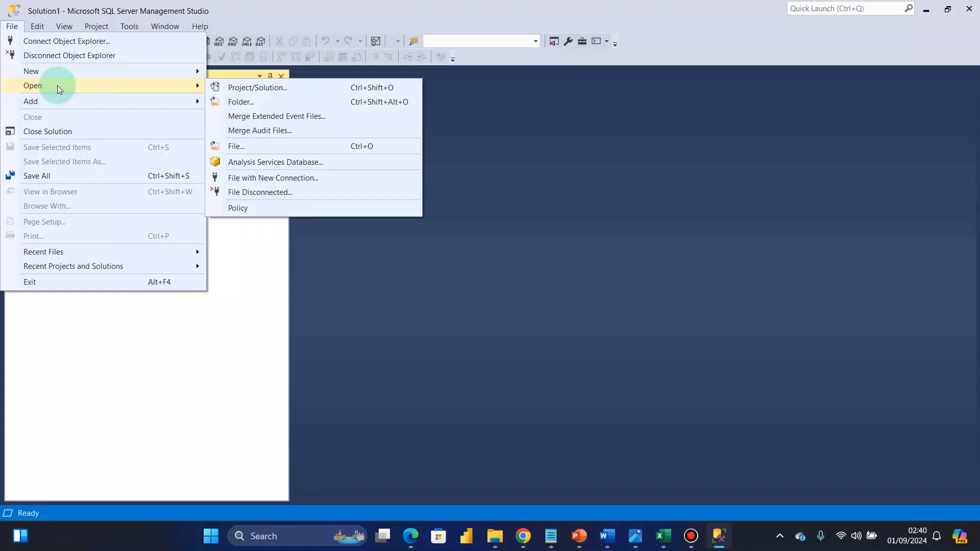
click(249, 148)
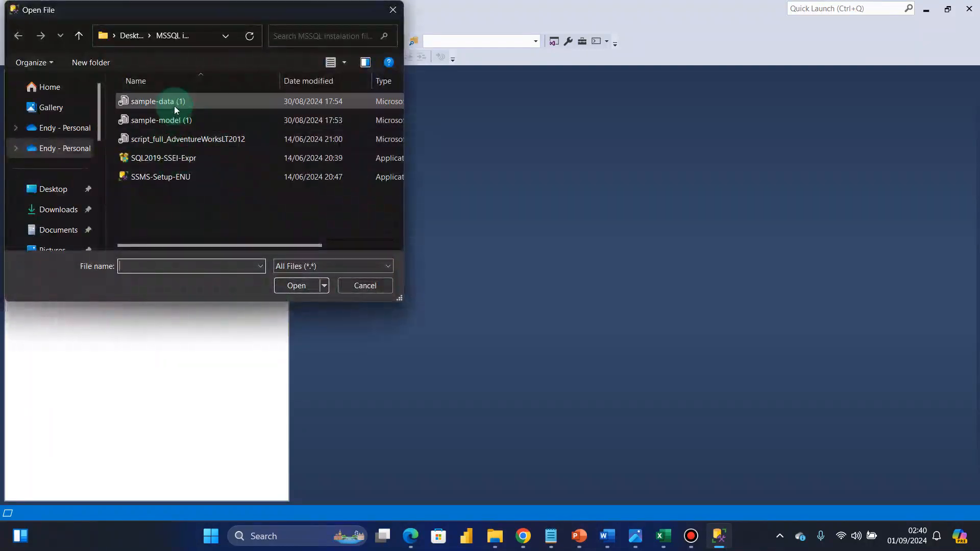
click(144, 120)
click(295, 285)
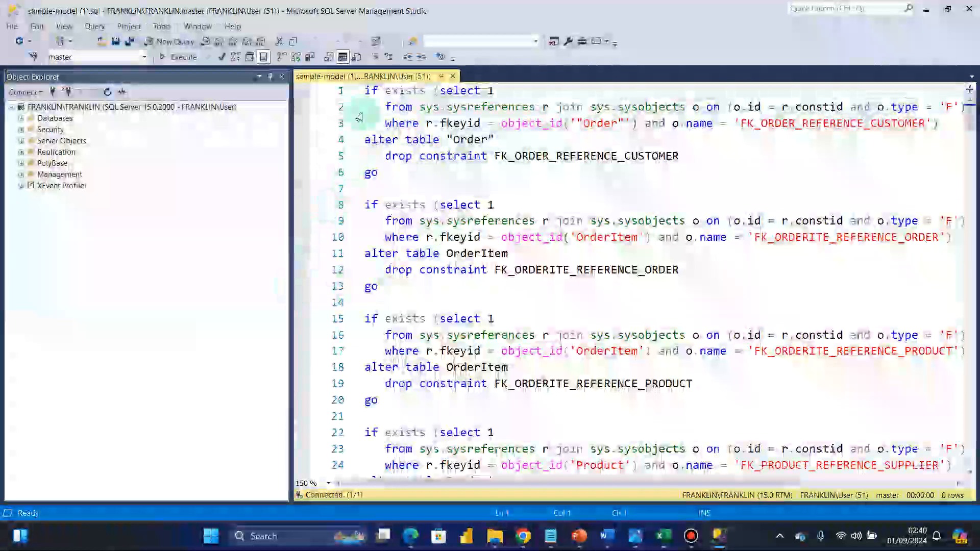
click(193, 58)
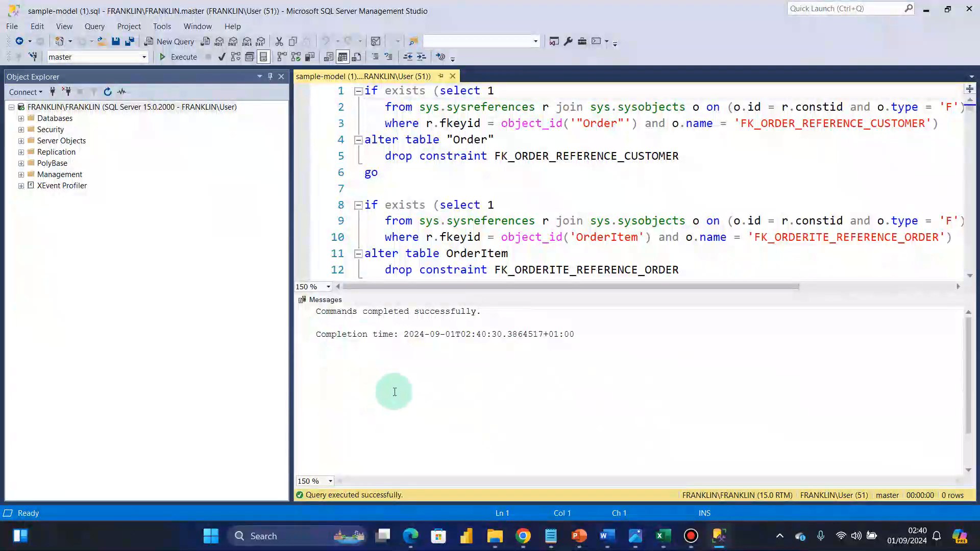
Open the sample-data (1) script from the same folder and execute it against master.
click(12, 26)
mouse_move(75, 86)
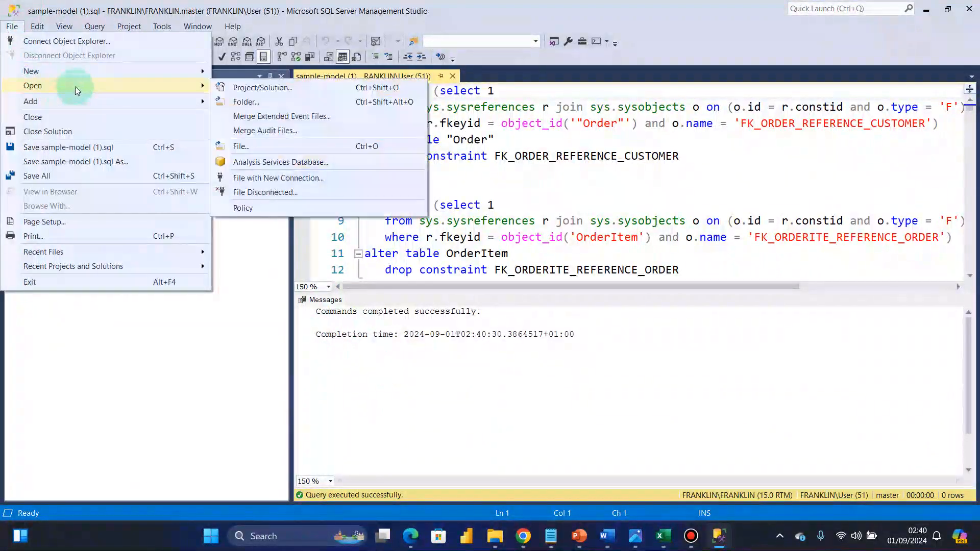
click(265, 147)
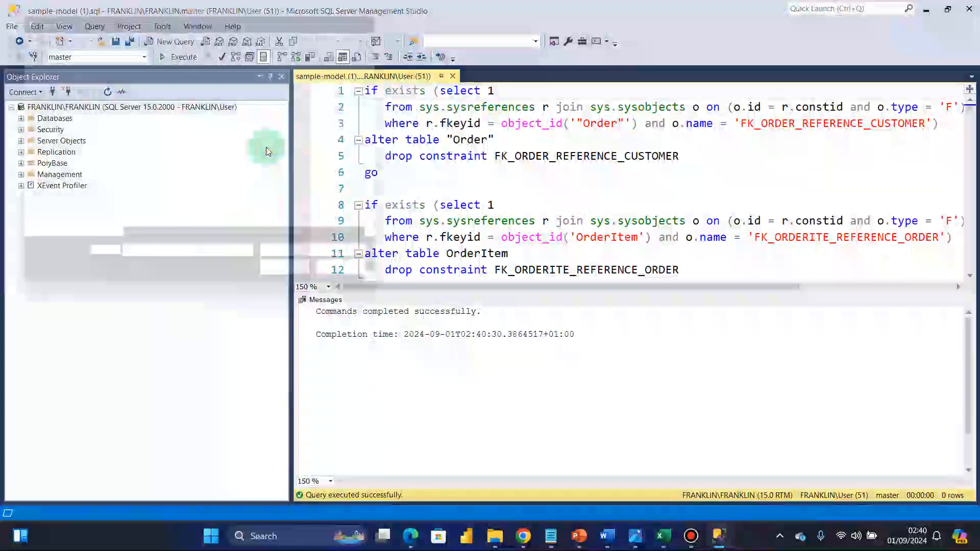
click(173, 103)
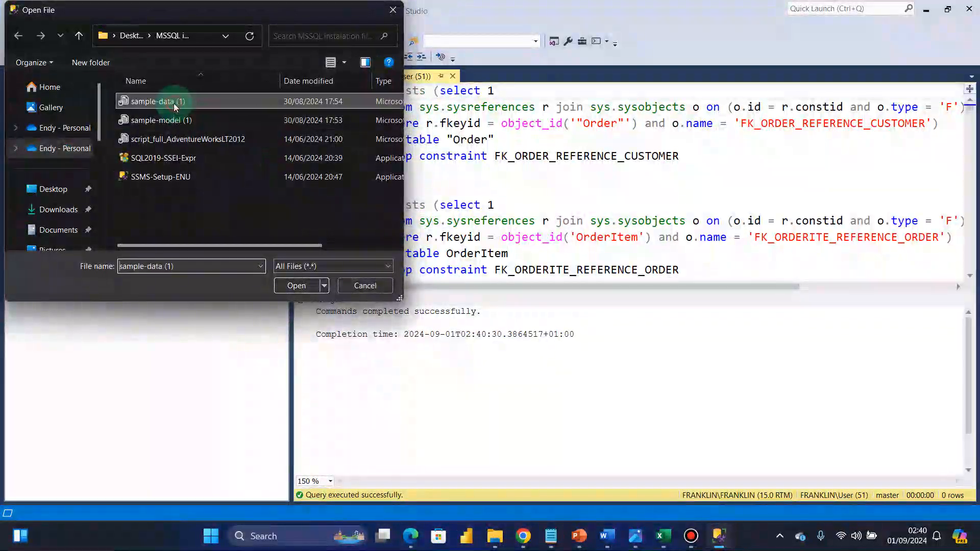
click(301, 287)
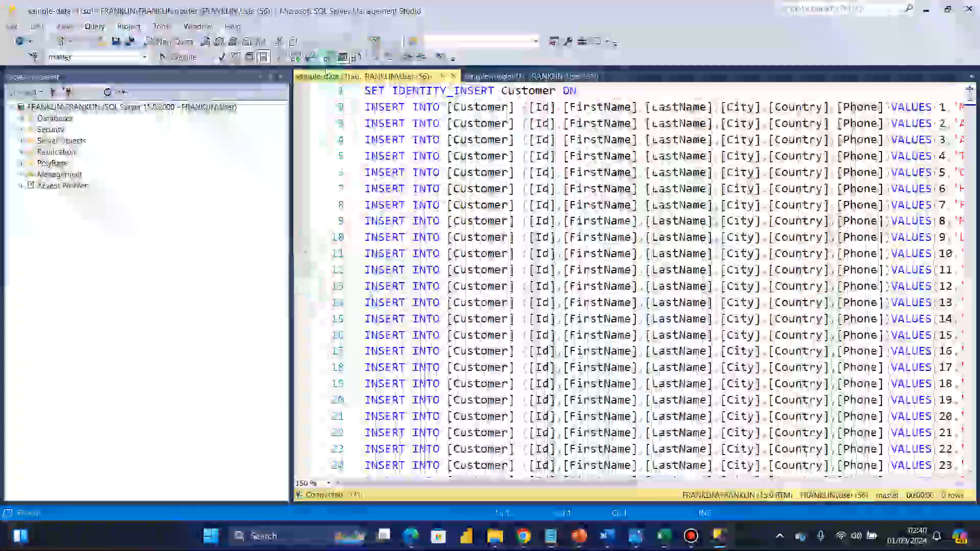
click(185, 57)
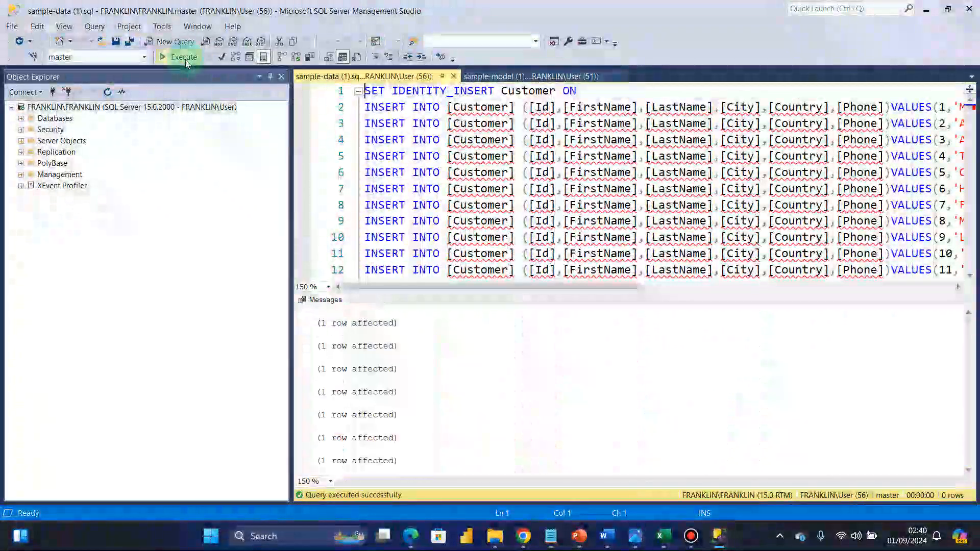
Close the sample-data and sample-model scripts and expand the master system database to list its tables.
click(454, 76)
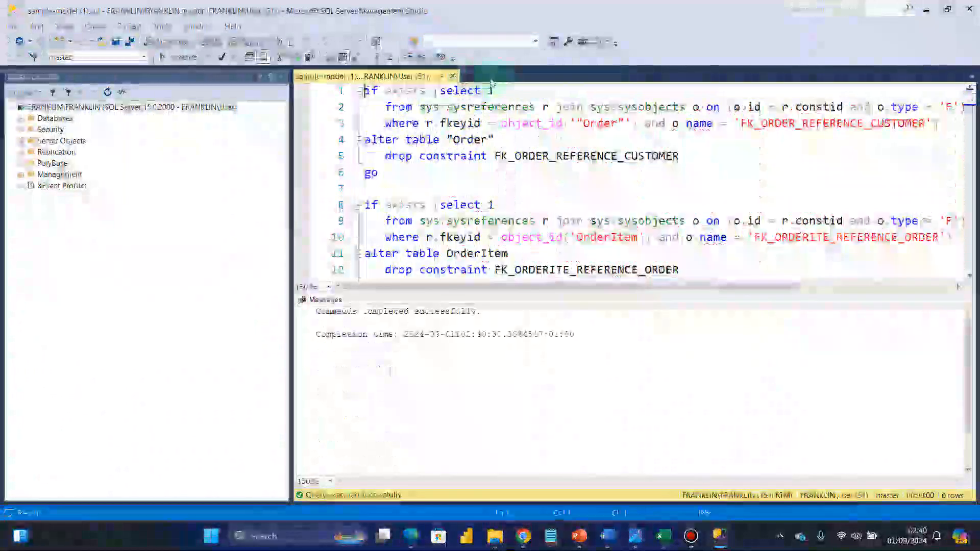
click(453, 77)
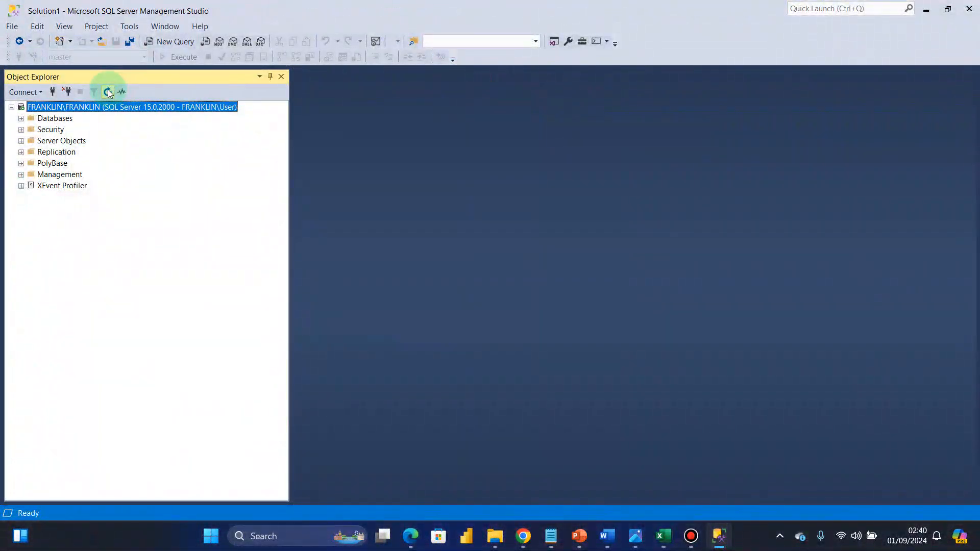
click(21, 119)
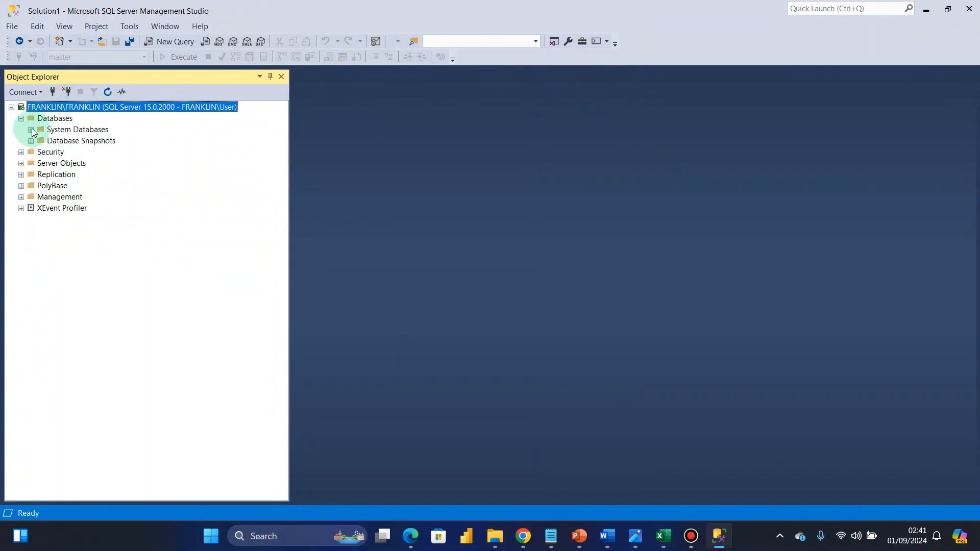
click(31, 129)
click(41, 141)
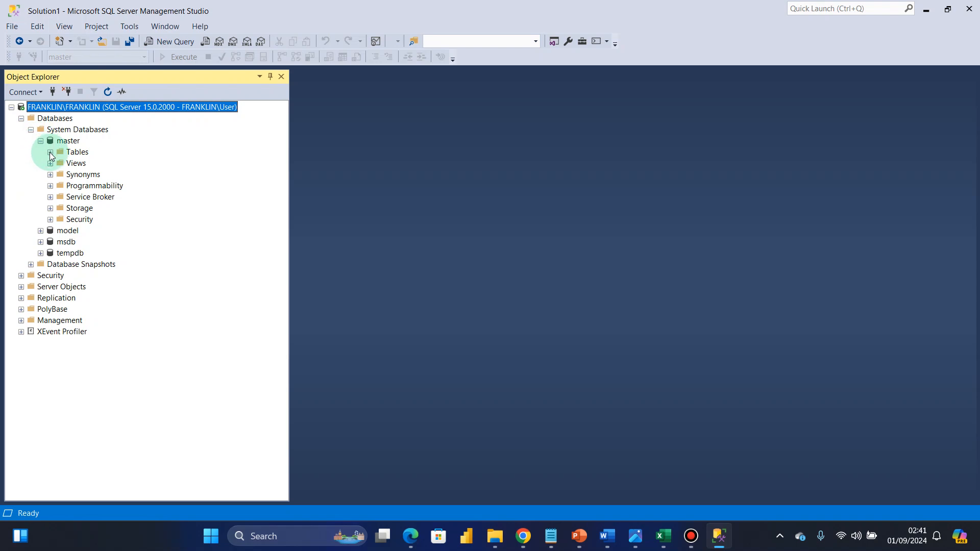
click(51, 153)
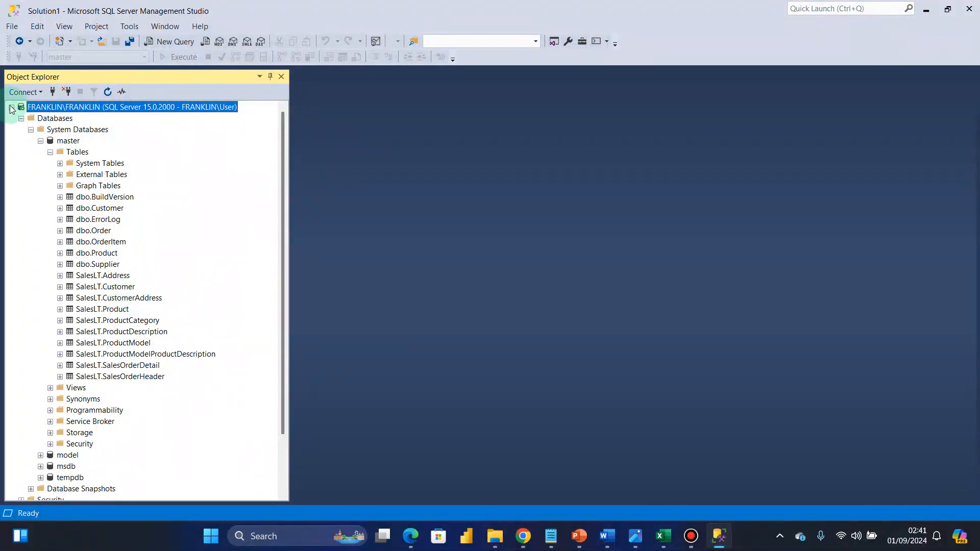
Start a new query on the master database with a select statement.
click(168, 44)
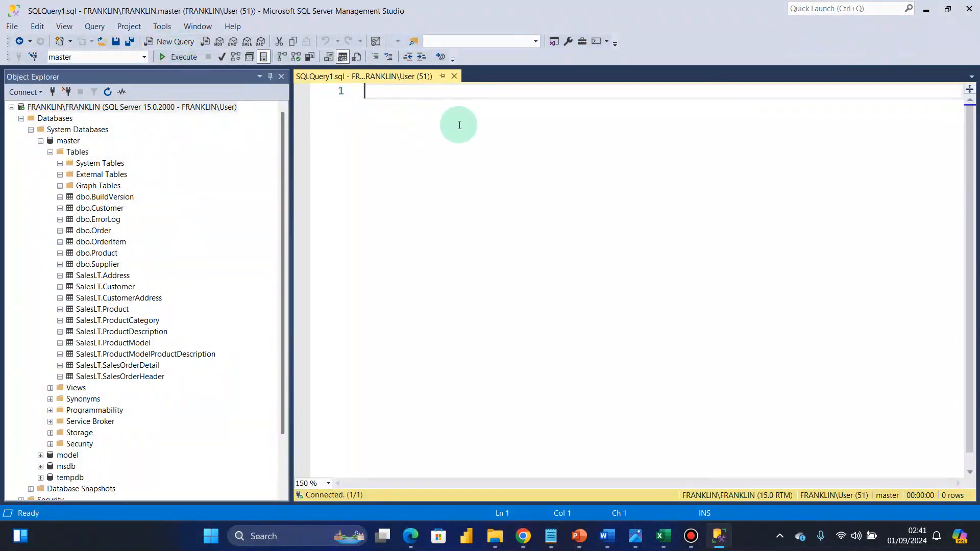
text(select)
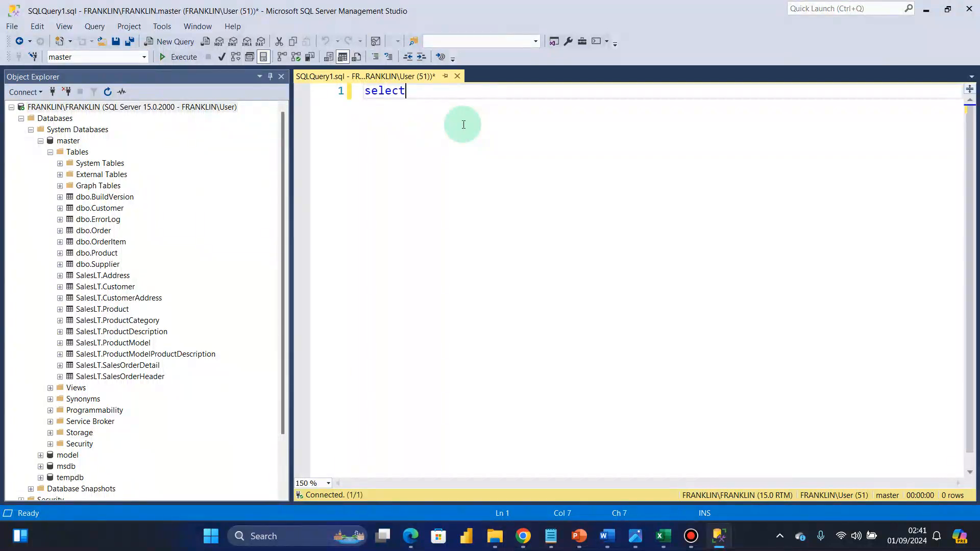